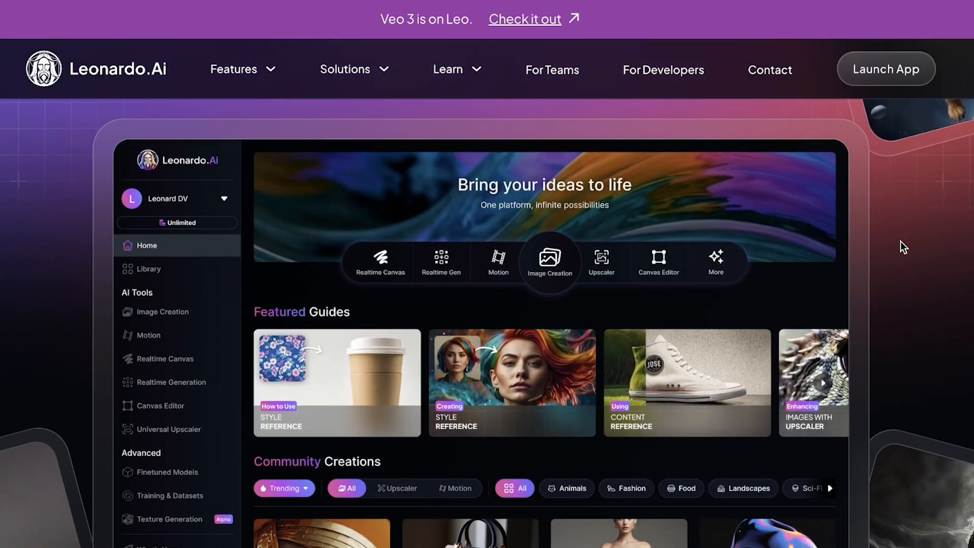
# Look over the Leonardo.Ai landing page, including the audience cards and the example use cases, and return to its start.
pyautogui.scroll(-1, 899, 241)
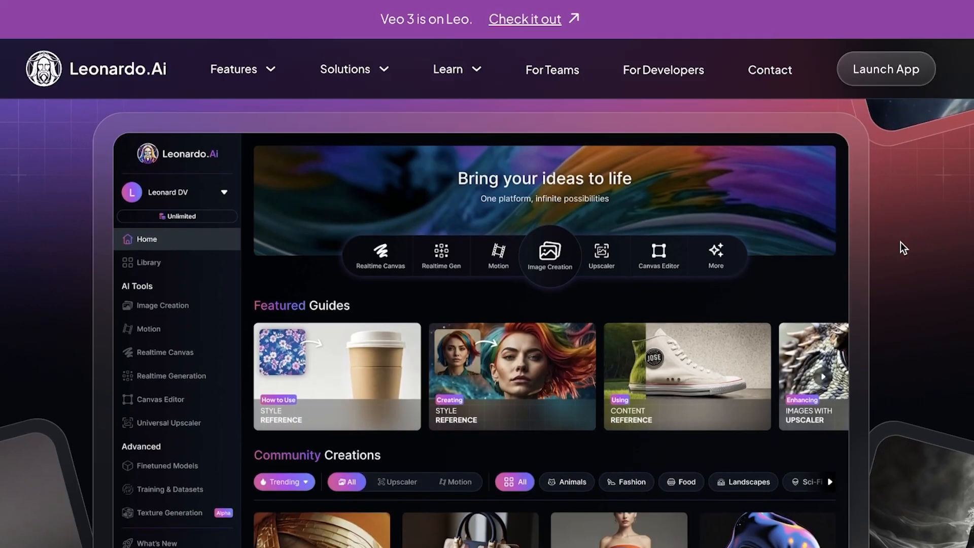
pyautogui.scroll(-1, 888, 259)
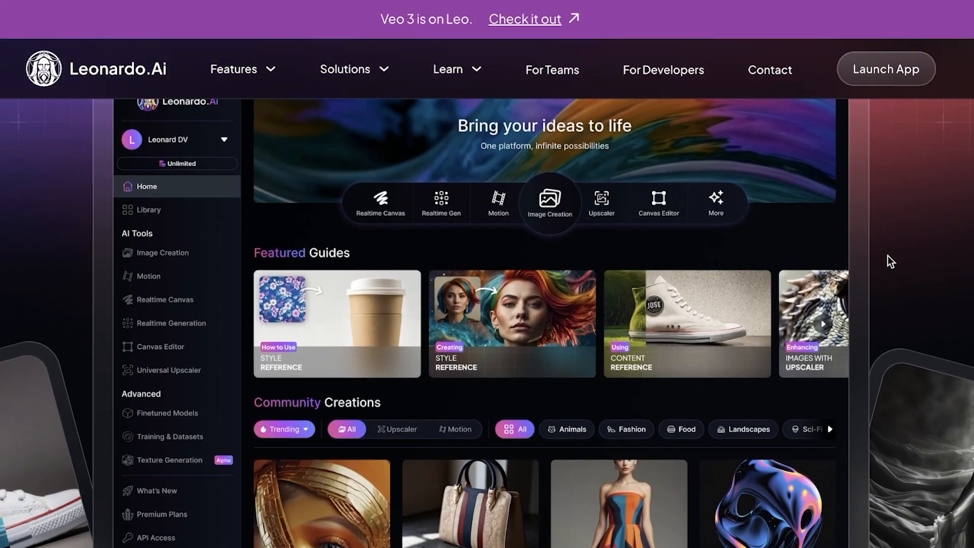
pyautogui.scroll(-8, 887, 262)
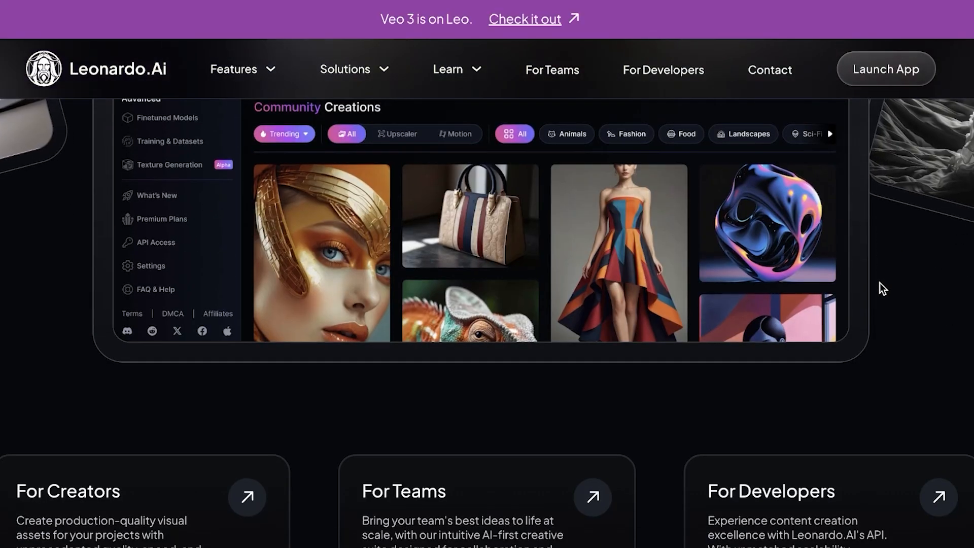
pyautogui.scroll(-1, 878, 285)
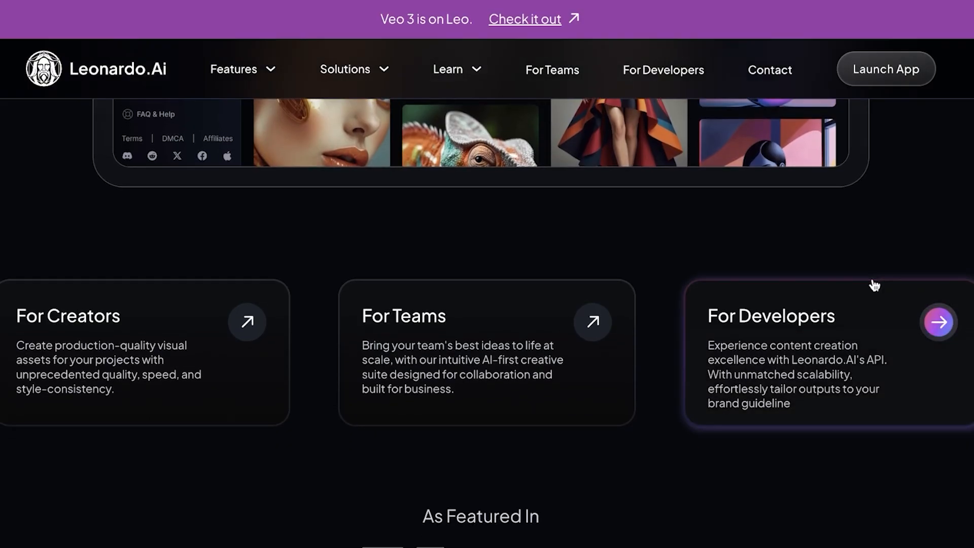
pyautogui.scroll(-5, 866, 275)
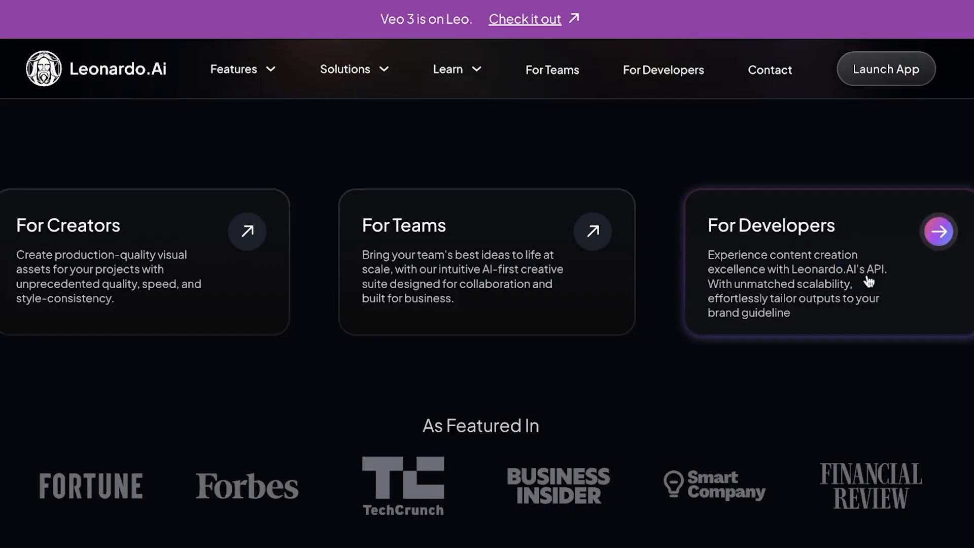
pyautogui.scroll(-7, 866, 277)
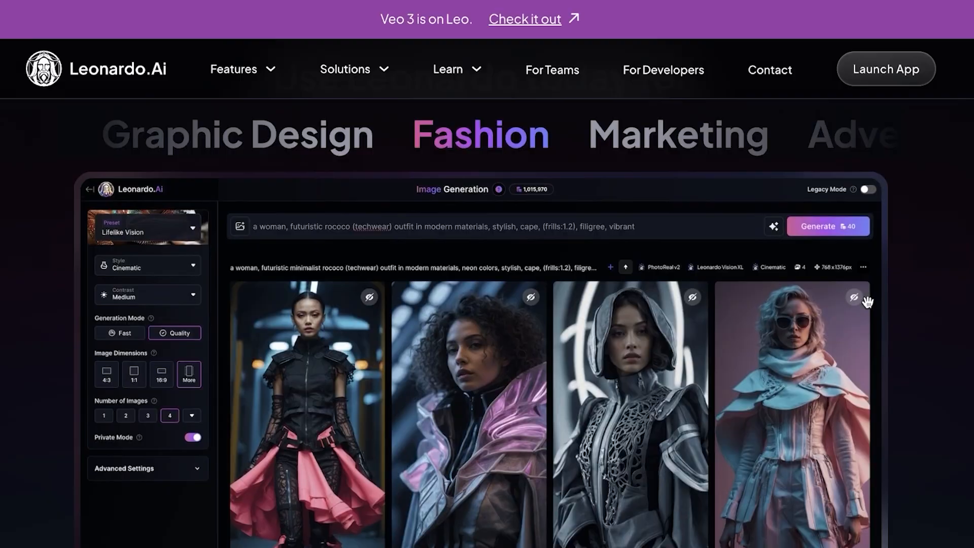
pyautogui.scroll(-5, 856, 300)
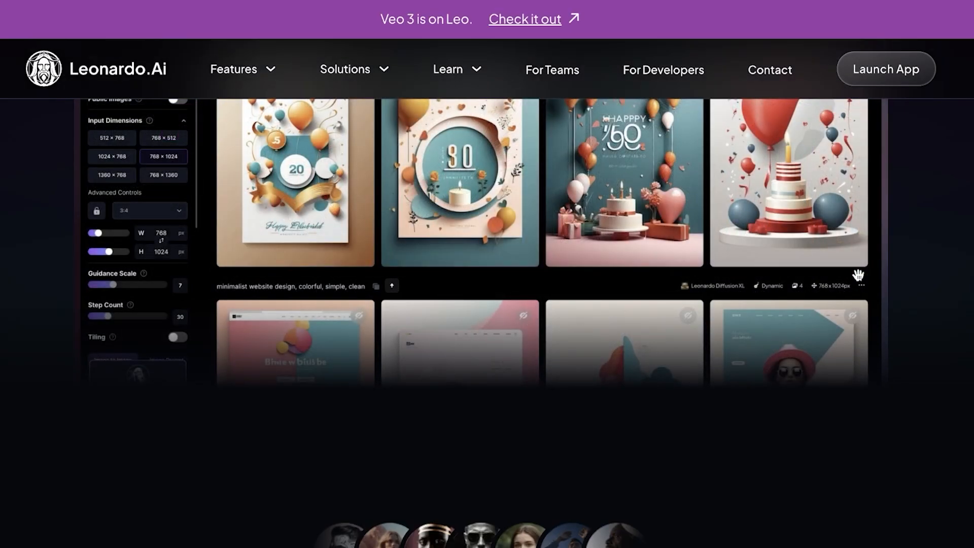
pyautogui.scroll(20, 857, 275)
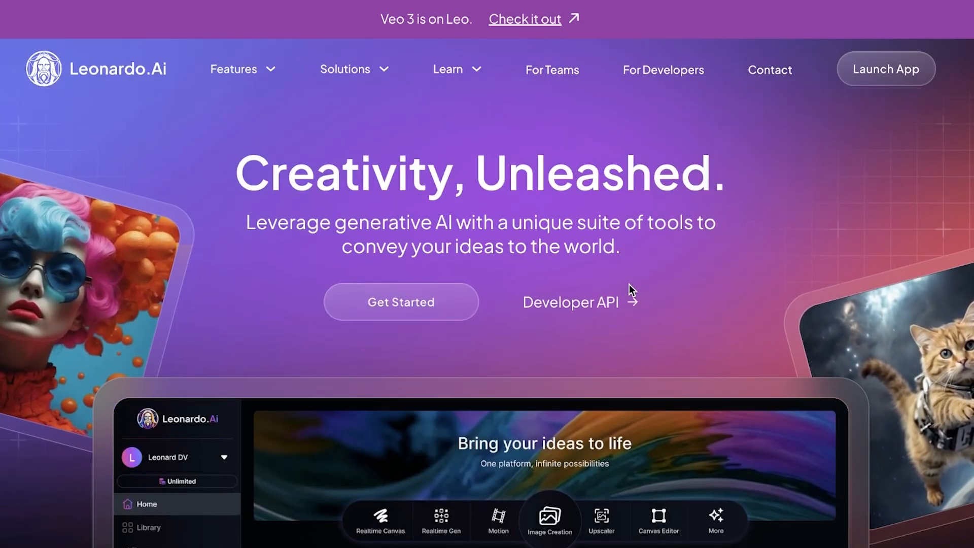
# Enter the creation app's Video tool and clear the existing text from its prompt.
pyautogui.click(391, 304)
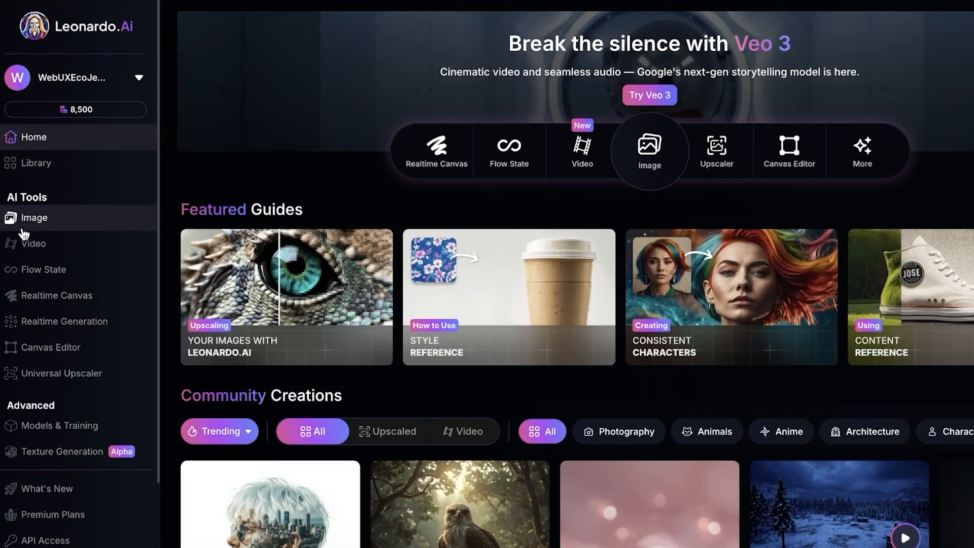
pyautogui.click(35, 242)
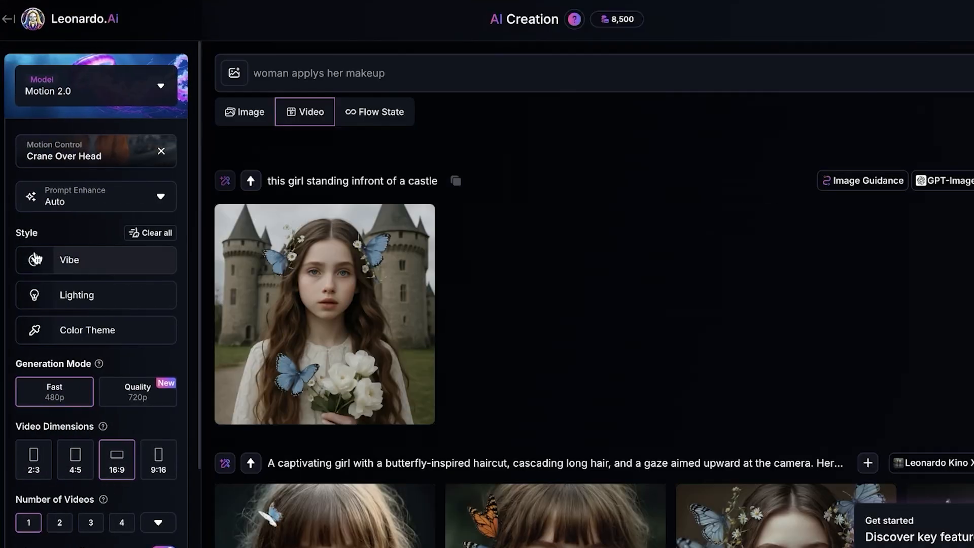
pyautogui.doubleClick(334, 73)
pyautogui.hotkey('ctrl', 'a')
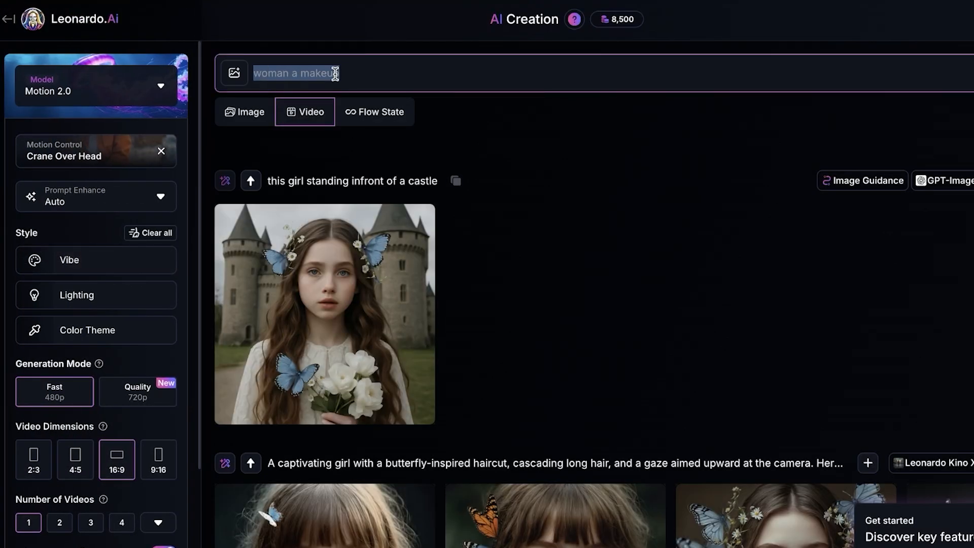
pyautogui.press('BackSpace')
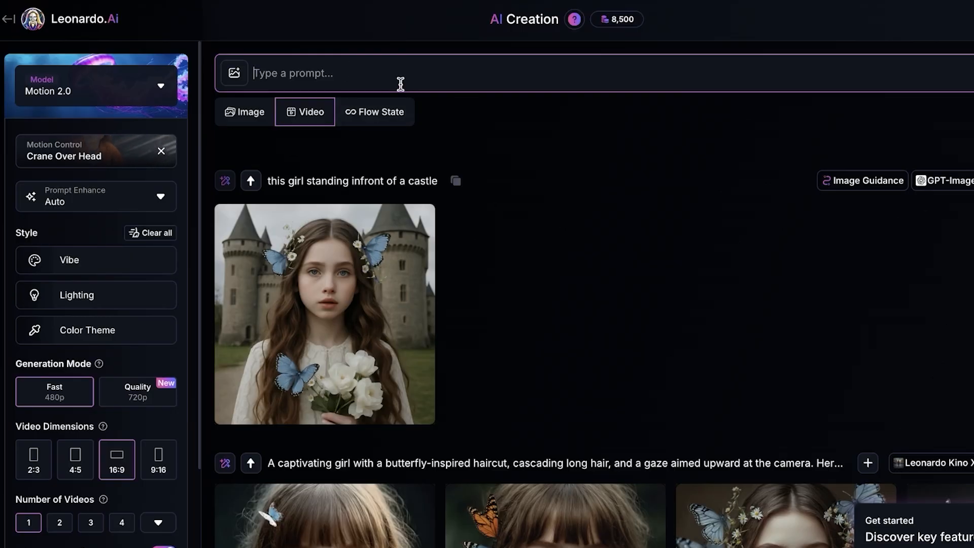
# Look through the generation history and the video models on offer.
pyautogui.scroll(-1, 512, 236)
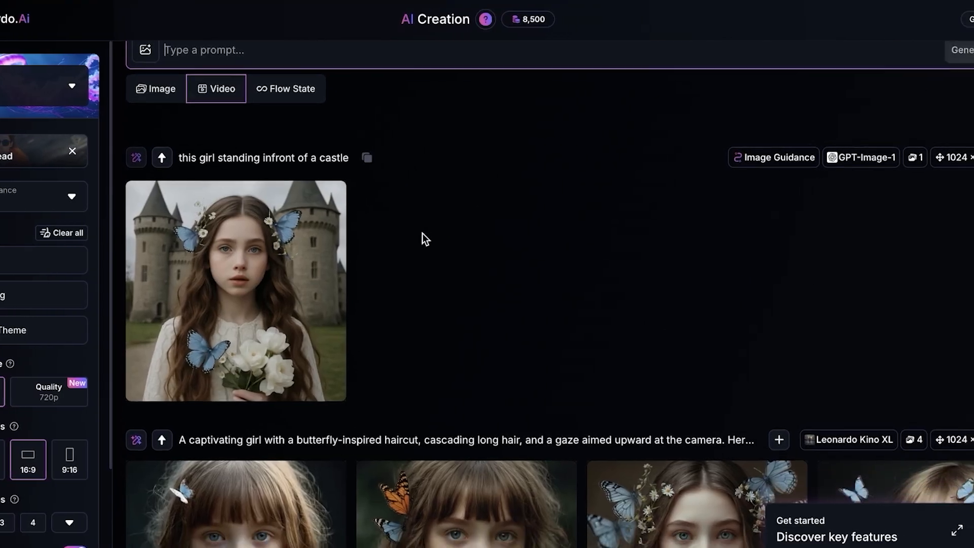
pyautogui.scroll(-10, 422, 234)
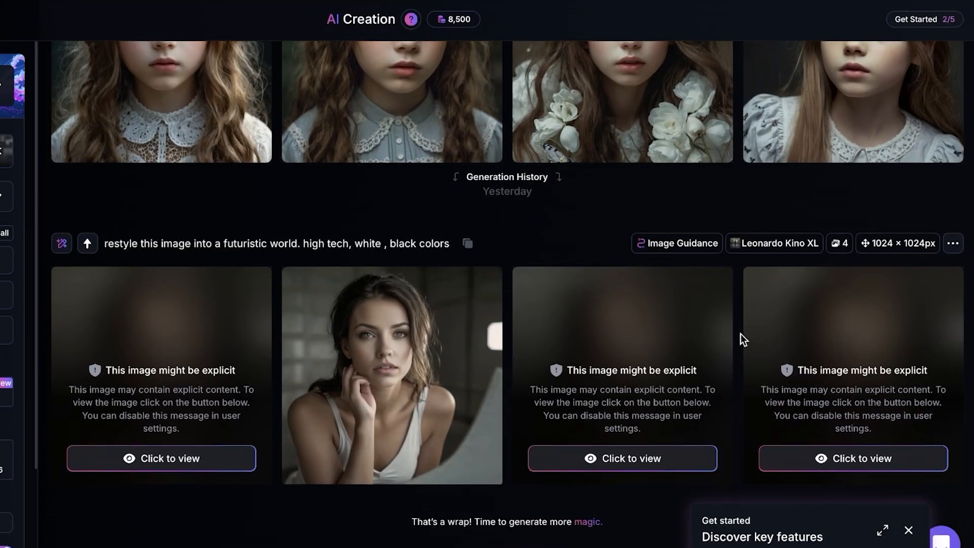
pyautogui.scroll(2, 813, 336)
pyautogui.scroll(9, 167, 317)
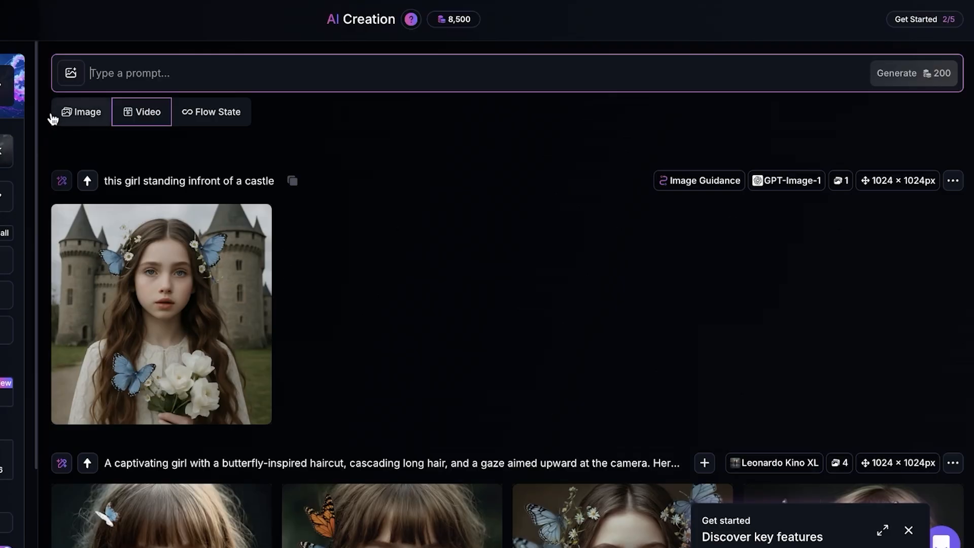
pyautogui.click(7, 86)
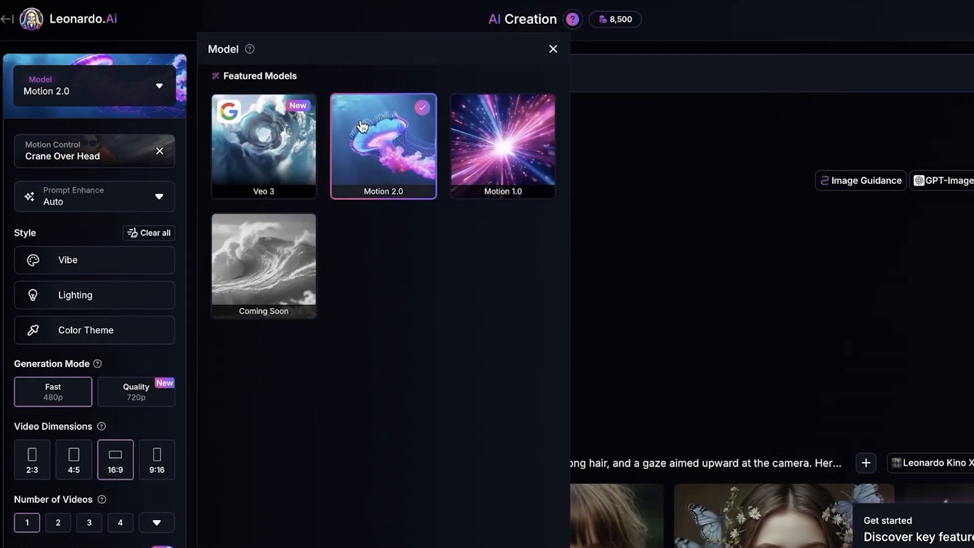
pyautogui.click(678, 242)
# Replace the Crane Over Head motion control with Dolly Out.
pyautogui.click(161, 152)
pyautogui.click(152, 155)
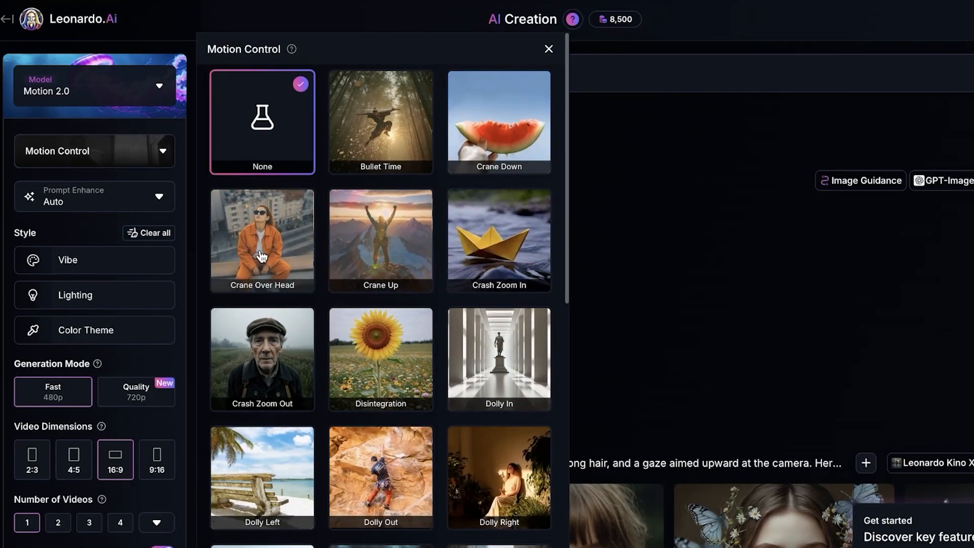
pyautogui.scroll(-2, 304, 304)
pyautogui.click(380, 406)
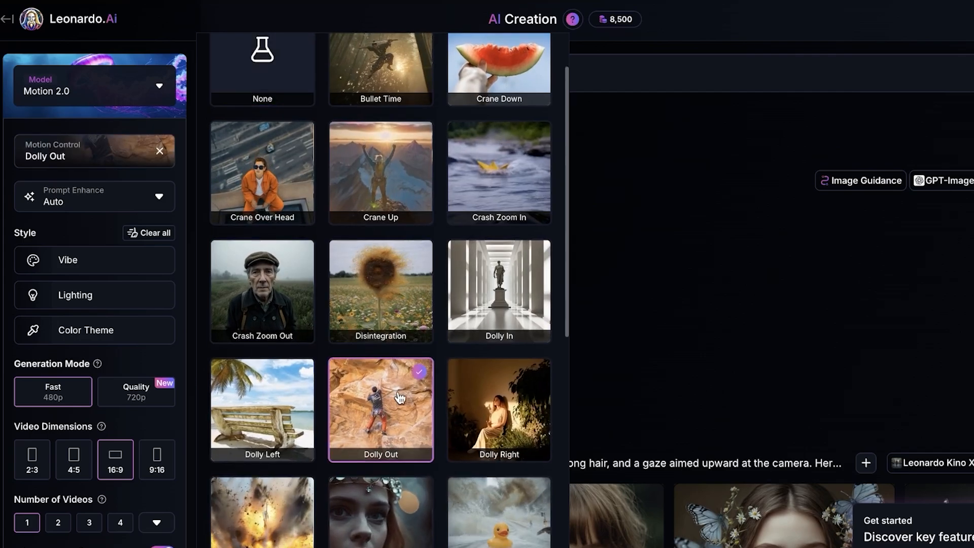
pyautogui.click(701, 244)
# Review the remaining motion control presets and the Prompt Enhance options.
pyautogui.click(76, 152)
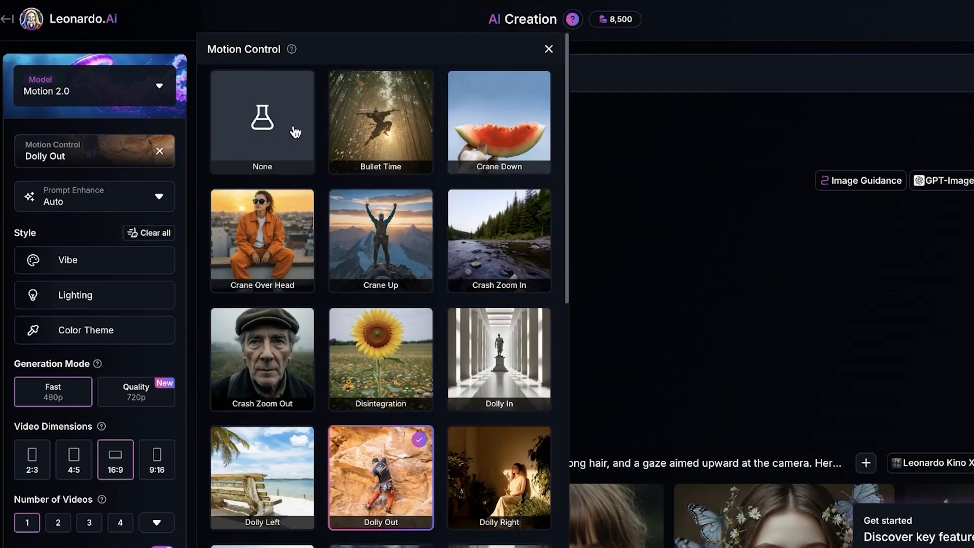
pyautogui.scroll(-5, 357, 169)
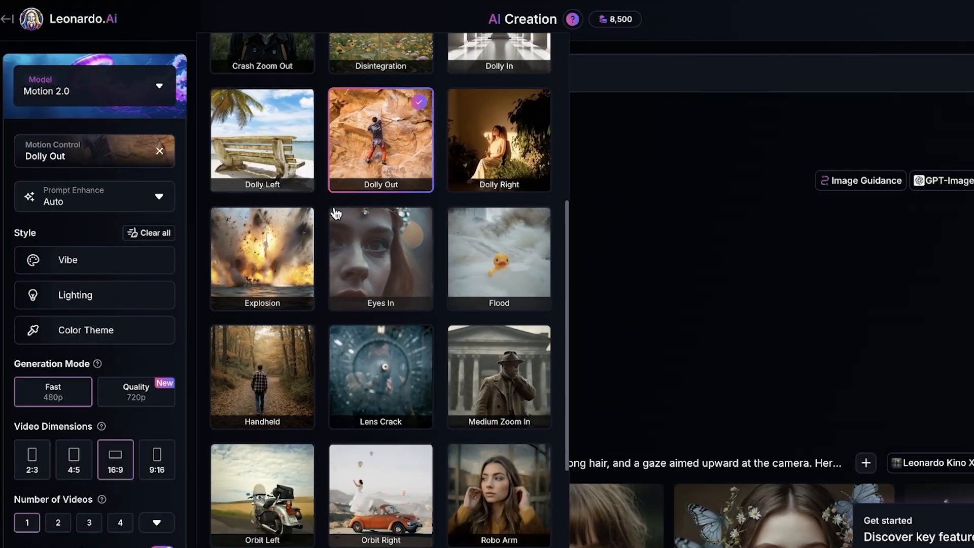
pyautogui.click(111, 187)
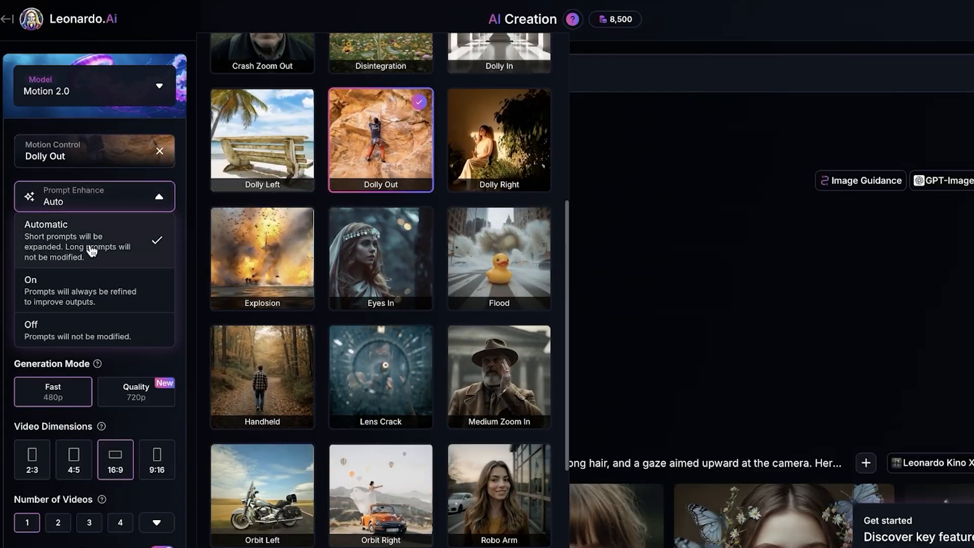
pyautogui.click(91, 257)
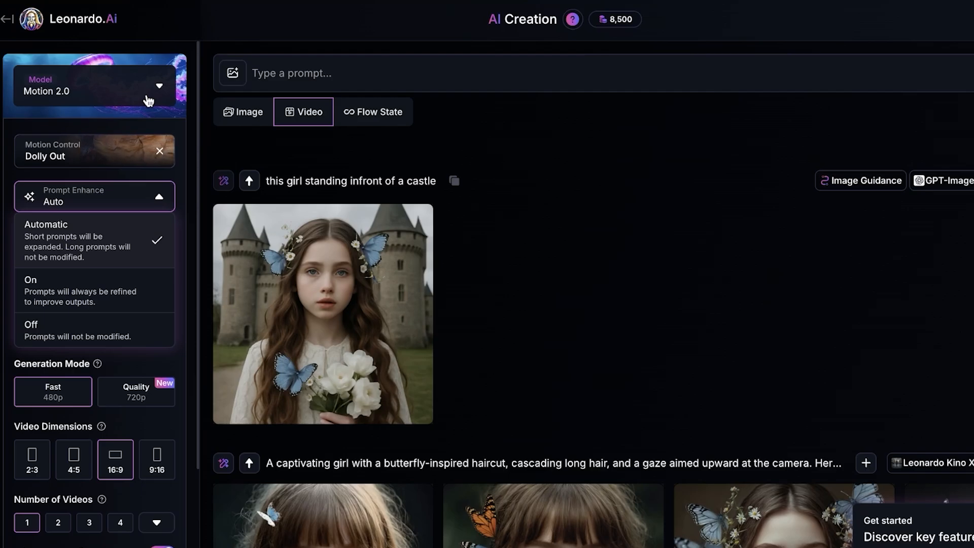
pyautogui.click(99, 254)
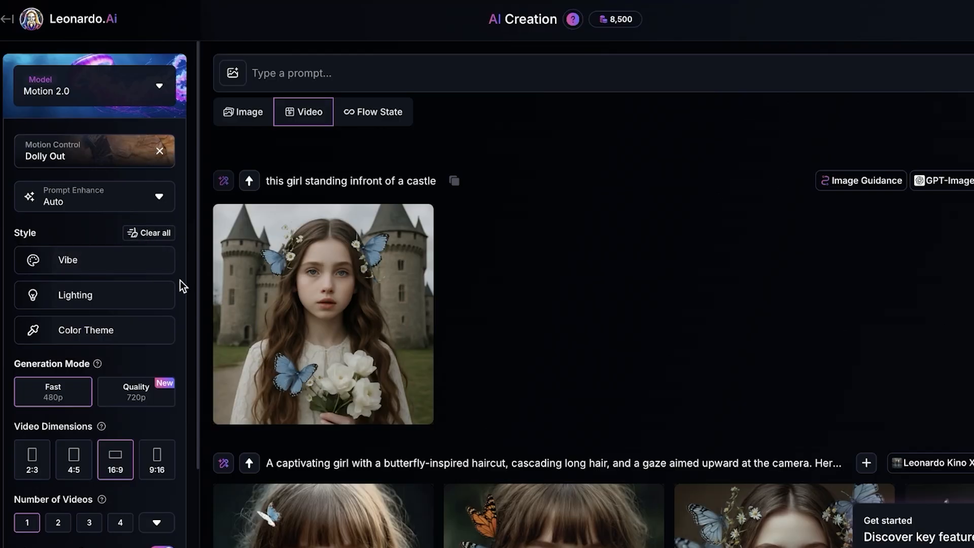
# Look through the Vibe, Lighting and Color Theme style presets for the video.
pyautogui.click(113, 269)
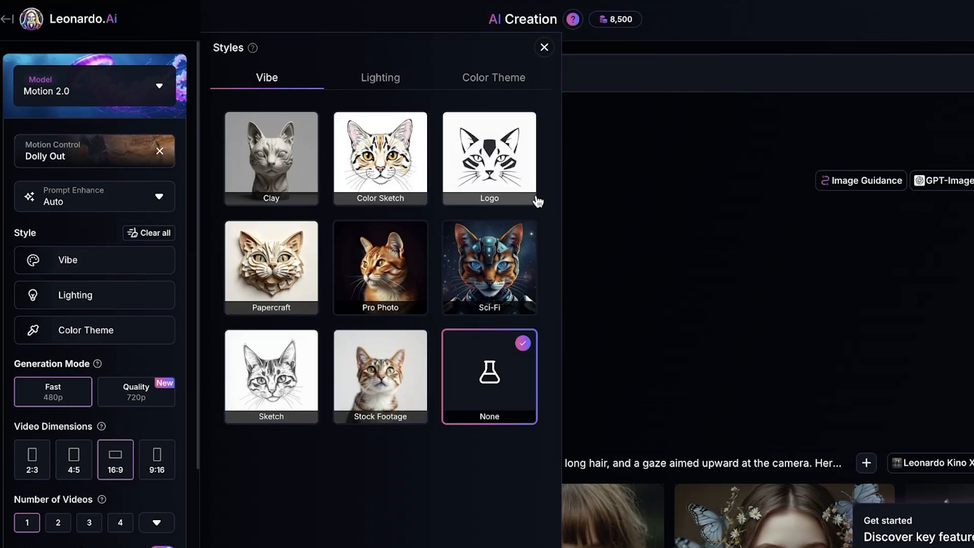
pyautogui.click(544, 48)
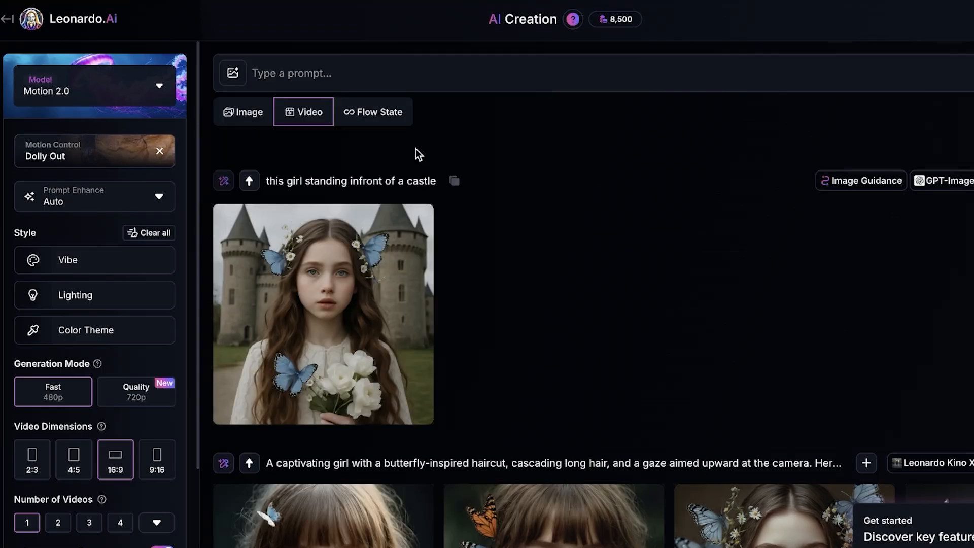
pyautogui.click(80, 306)
pyautogui.scroll(-4, 365, 386)
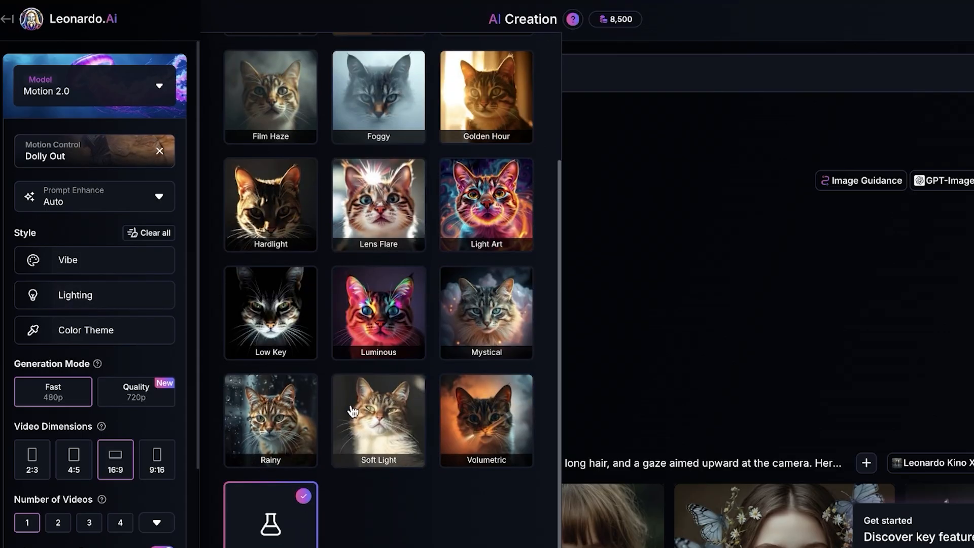
pyautogui.scroll(4, 394, 184)
pyautogui.click(486, 81)
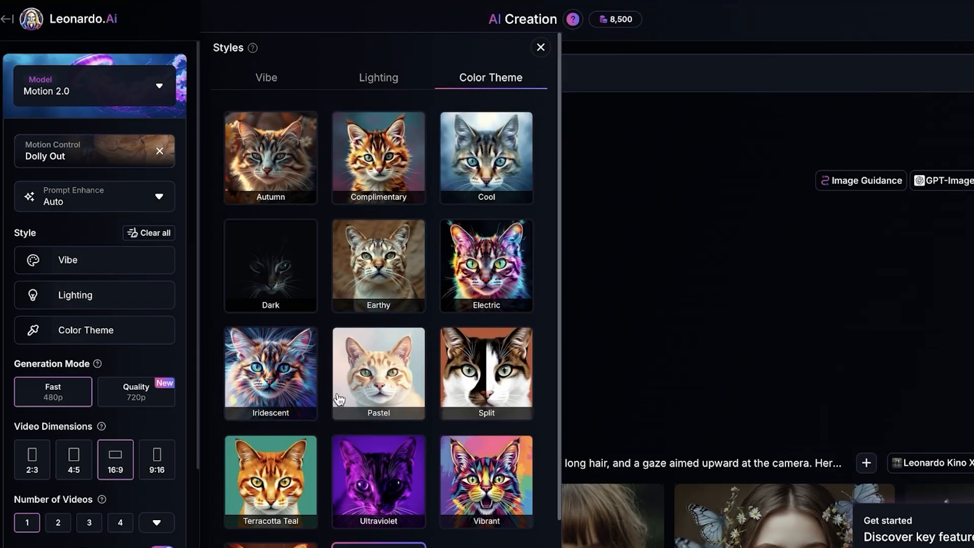
pyautogui.click(541, 47)
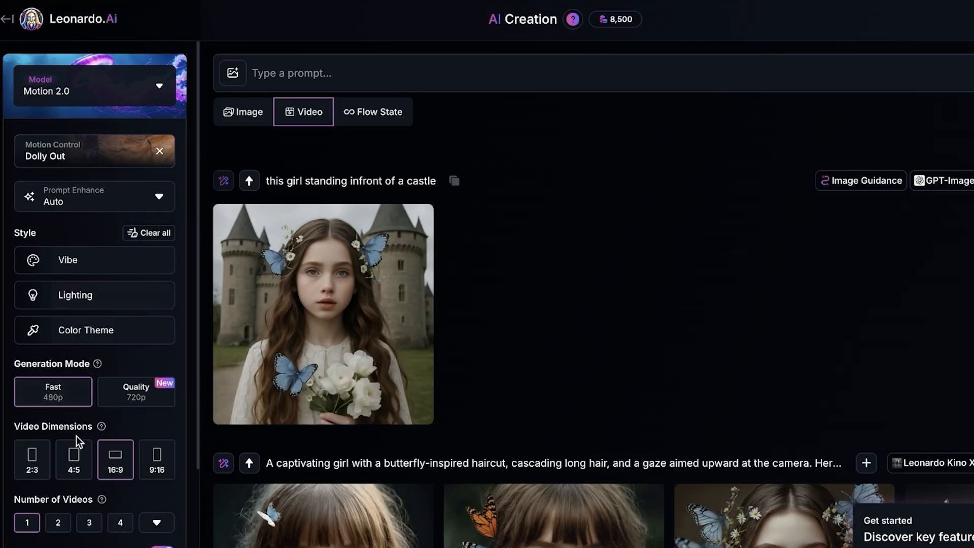
# Review the video dimensions, number of videos and private mode settings, and expand Add to Collection.
pyautogui.scroll(-1, 76, 456)
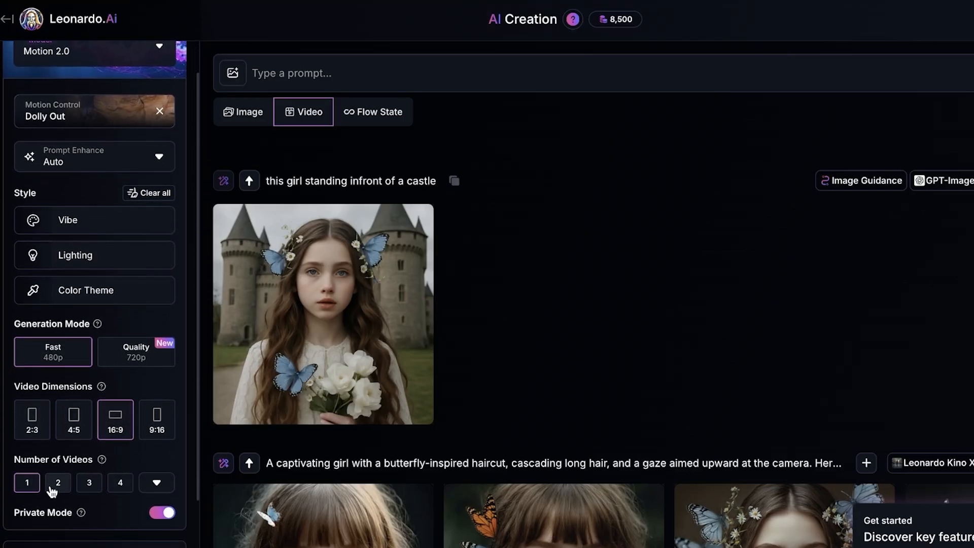
pyautogui.click(89, 484)
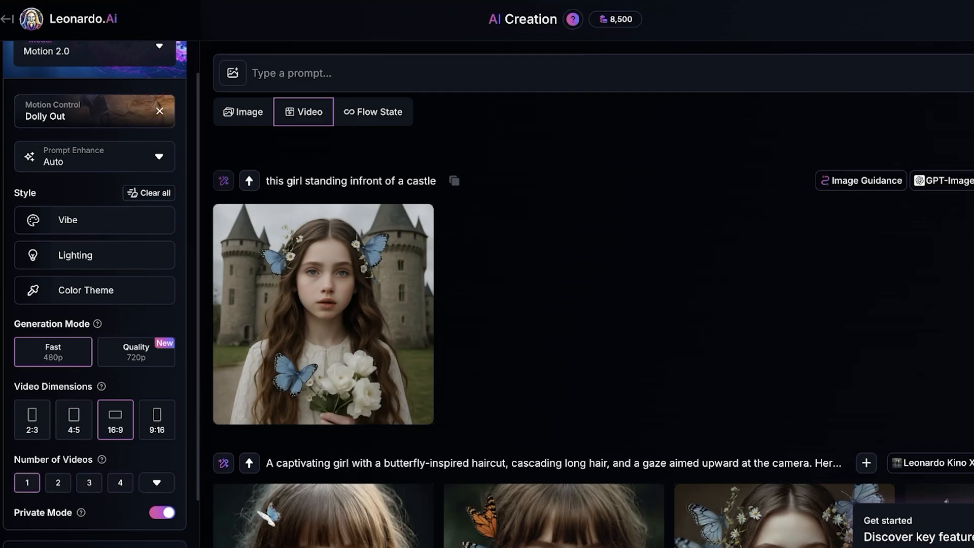
pyautogui.scroll(-2, 89, 460)
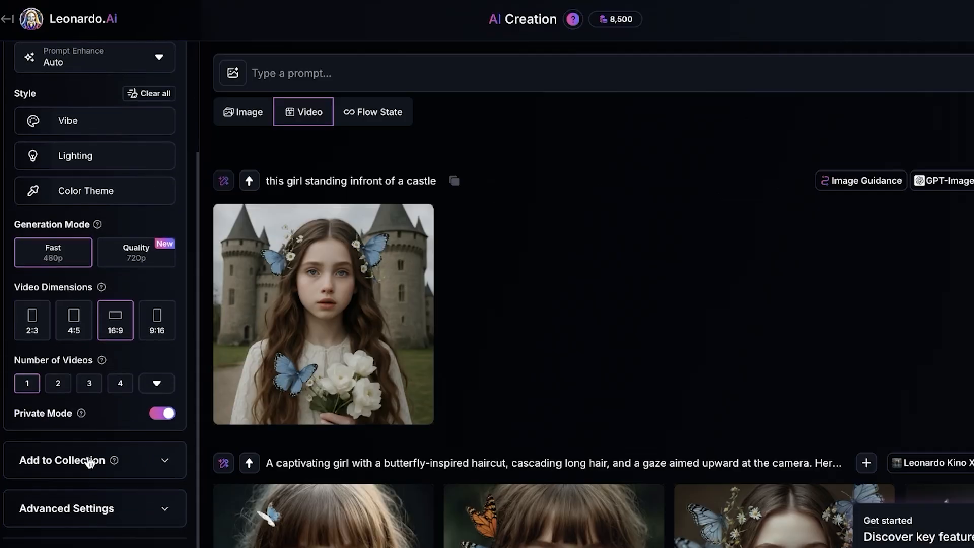
pyautogui.click(76, 460)
pyautogui.scroll(-2, 71, 507)
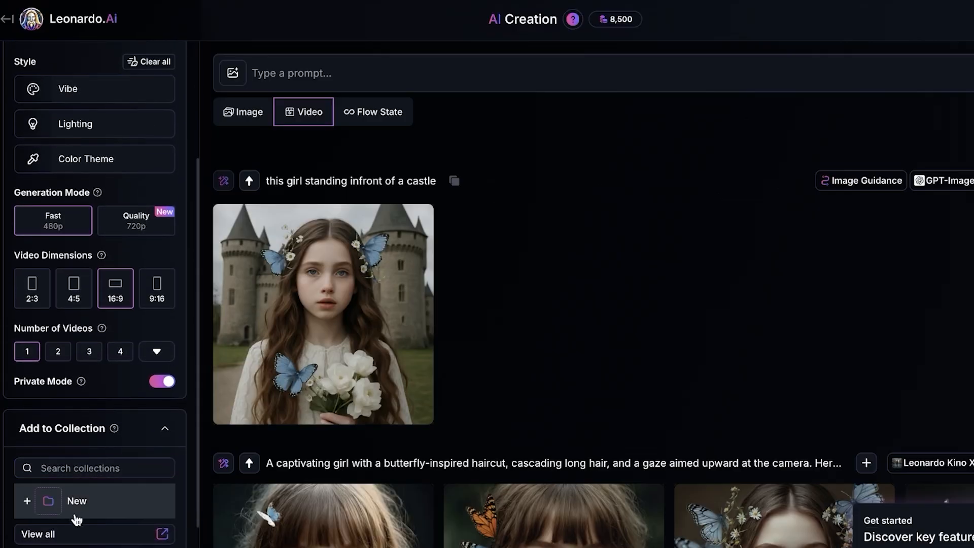
# Try out the Negative Prompt option in Advanced Settings and remove its field again.
pyautogui.scroll(-1, 73, 527)
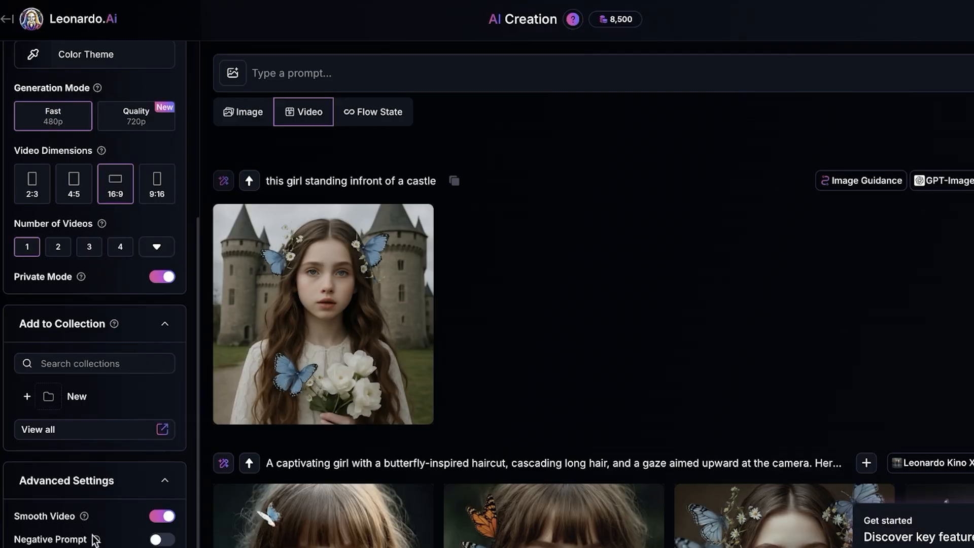
pyautogui.click(158, 540)
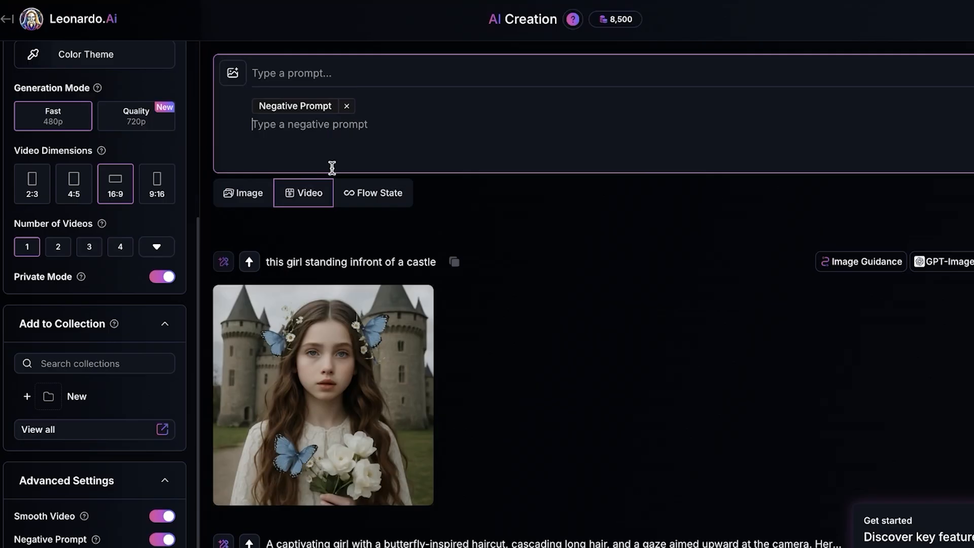
pyautogui.click(347, 107)
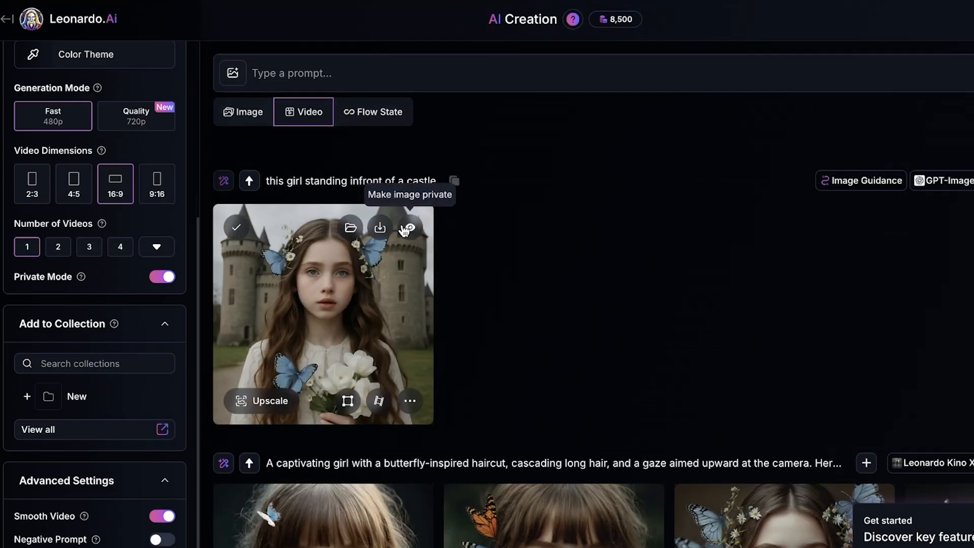
# Open the media selection for the video's start frame and look through the previously generated images.
pyautogui.scroll(5, 147, 122)
pyautogui.click(233, 74)
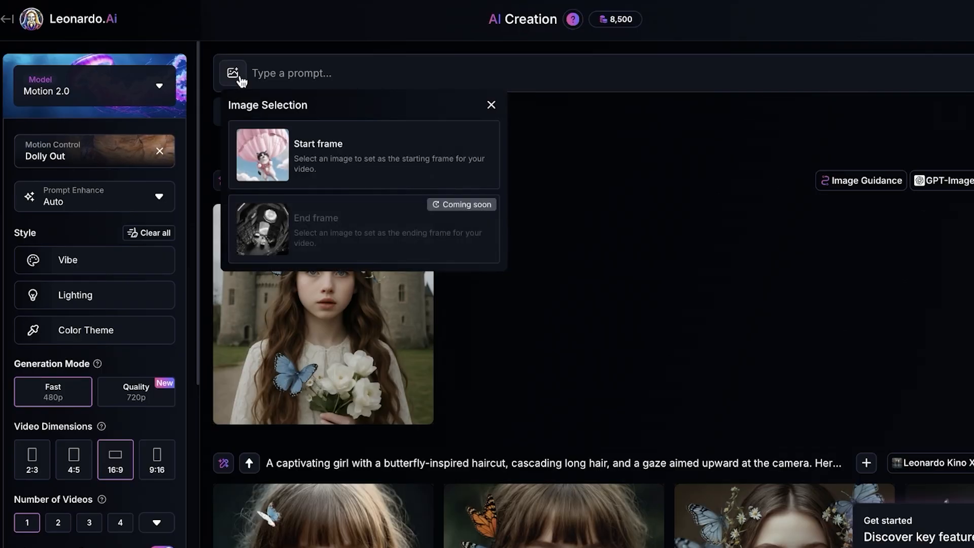
pyautogui.click(263, 154)
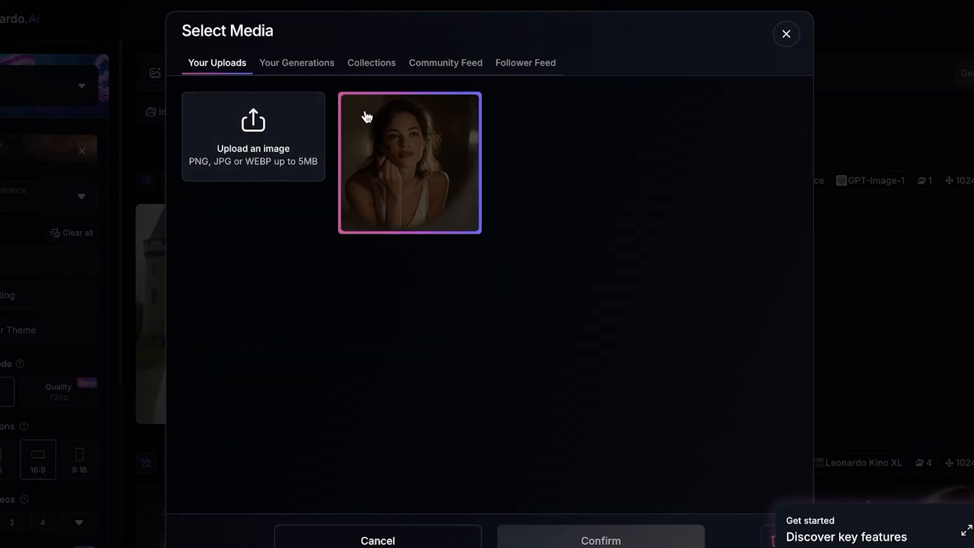
pyautogui.click(294, 64)
pyautogui.scroll(-2, 650, 276)
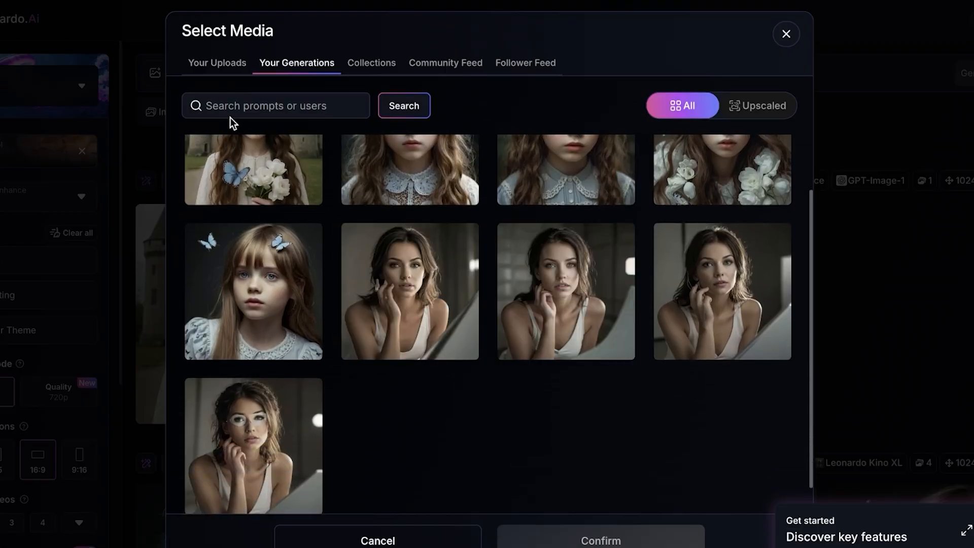
# Upload MNGO2600.jpg from the makeup folder inside Downloads > Clothing Brand as the video's start frame.
pyautogui.click(235, 65)
pyautogui.click(262, 131)
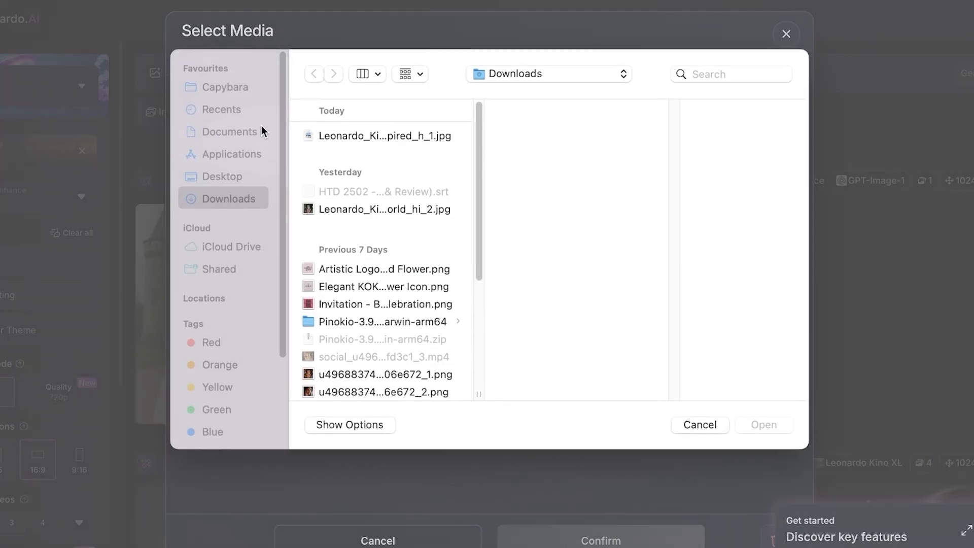
pyautogui.scroll(-5, 338, 355)
pyautogui.click(344, 375)
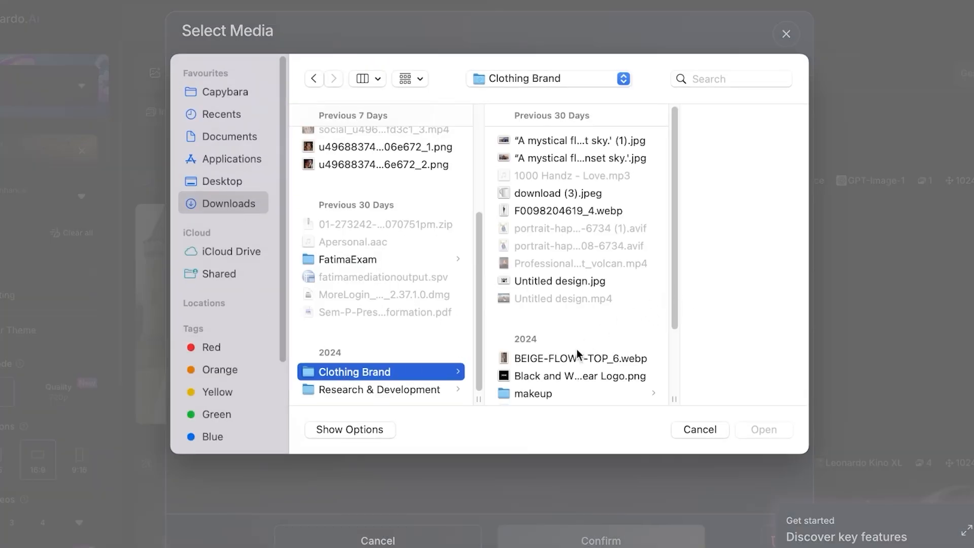
pyautogui.scroll(-1, 543, 376)
pyautogui.click(543, 376)
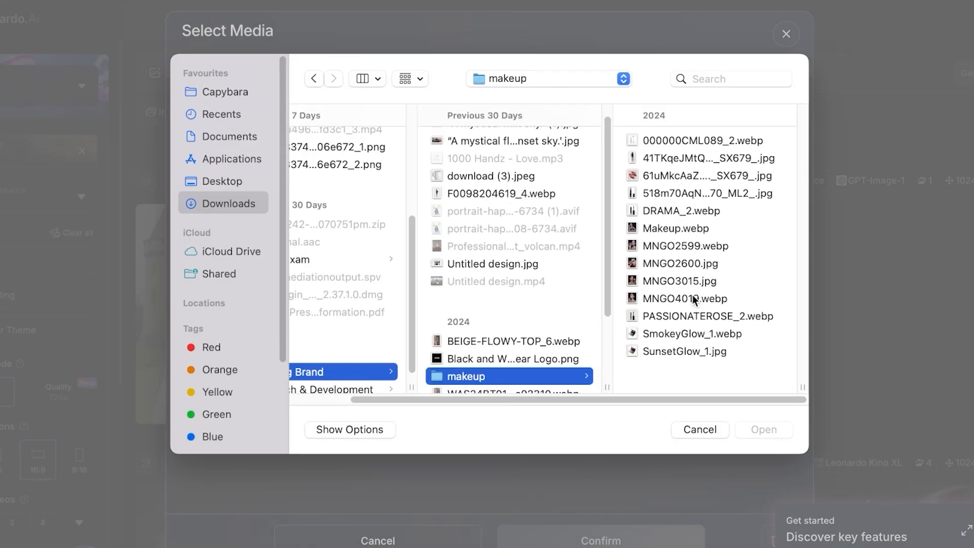
pyautogui.click(694, 281)
pyautogui.click(530, 264)
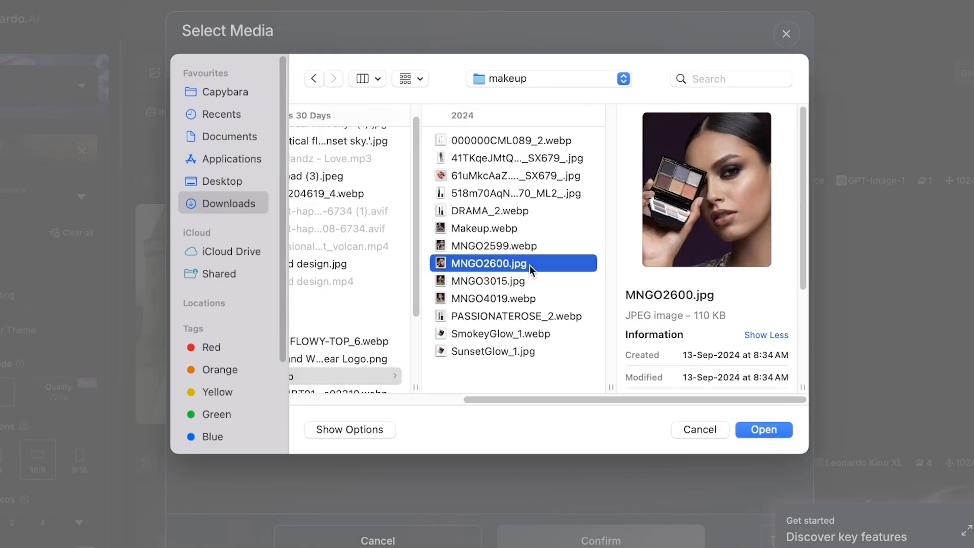
pyautogui.click(765, 430)
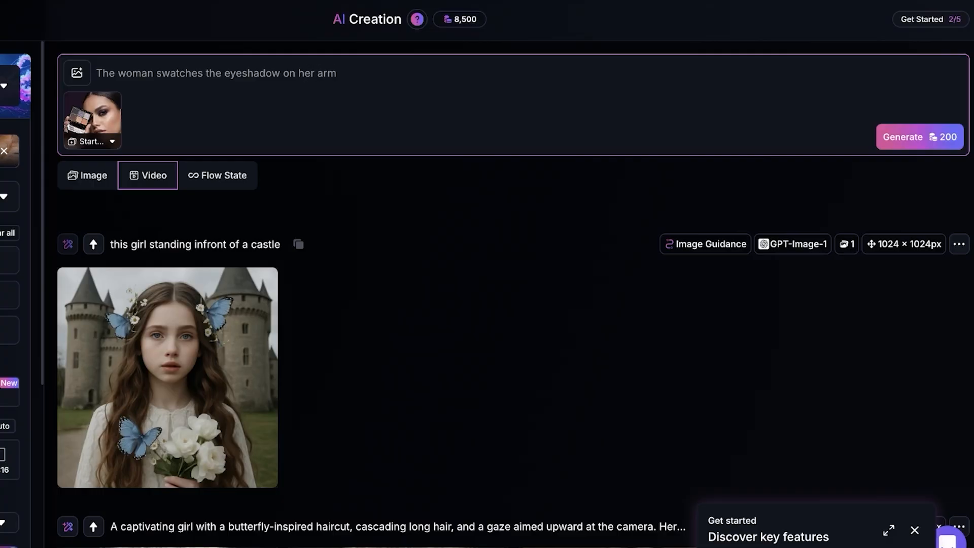
# Remove the Dolly Out motion control and generate the video from the prompt "The woman swatches the eyeshadow on her arm".
pyautogui.click(14, 149)
pyautogui.click(5, 152)
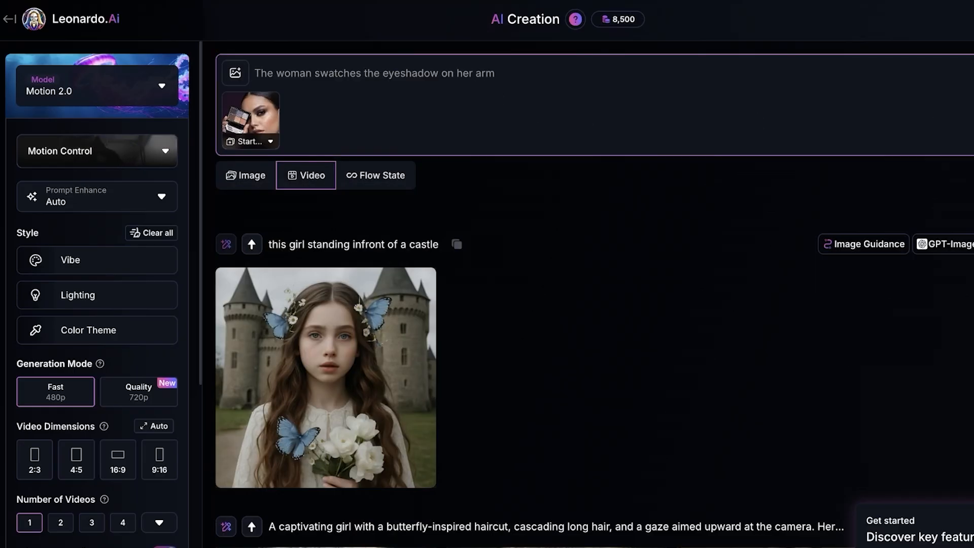
pyautogui.scroll(-6, 679, 250)
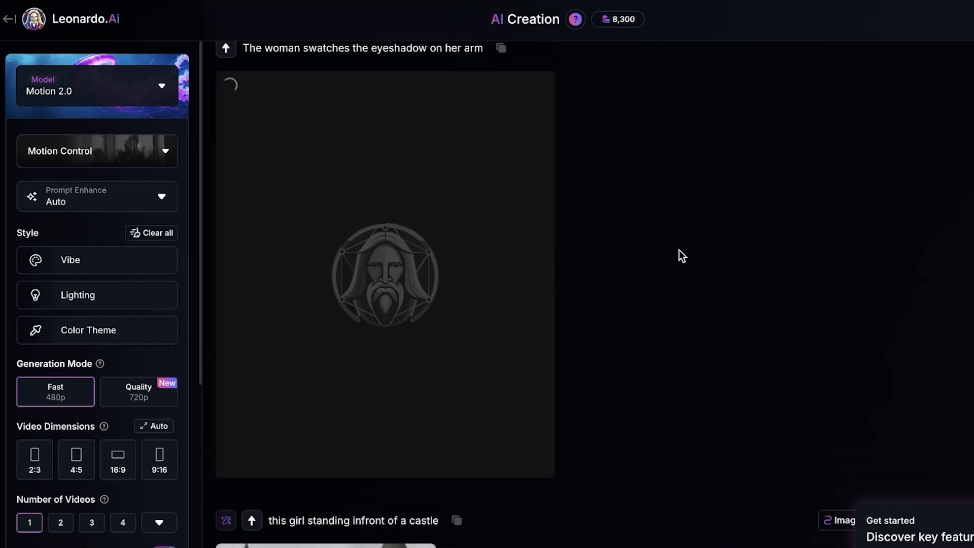
# Watch the generated eyeshadow swatch video in the enlarged preview and close it.
pyautogui.scroll(2, 674, 251)
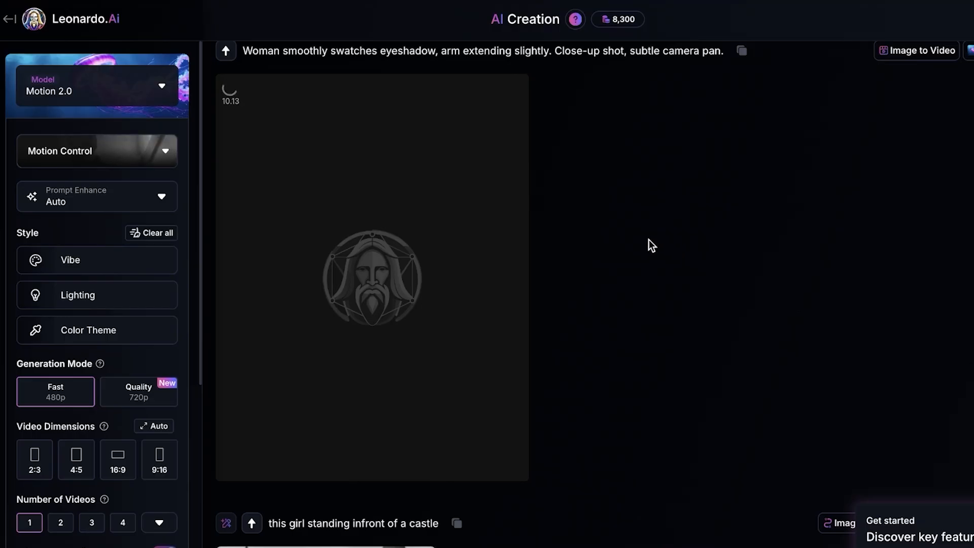
pyautogui.scroll(5, 606, 224)
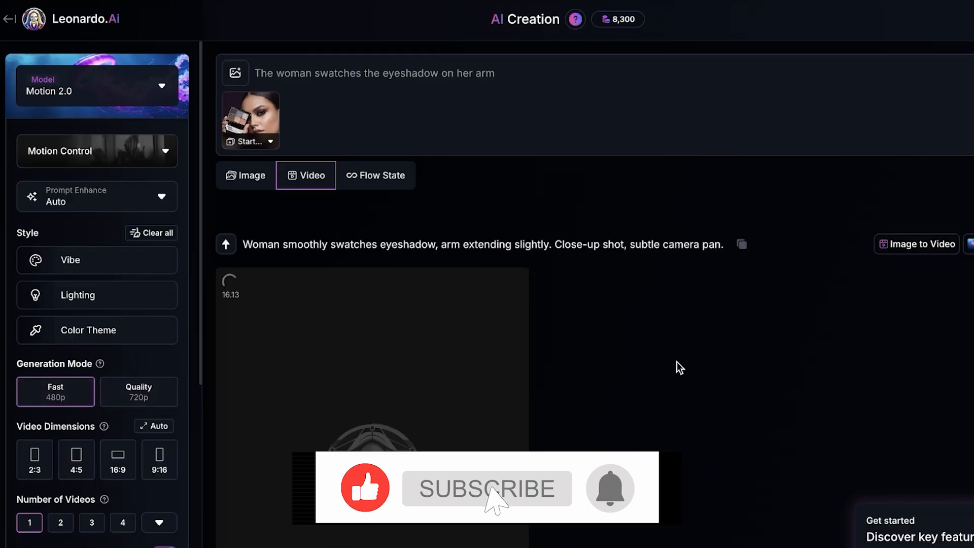
pyautogui.scroll(-4, 692, 360)
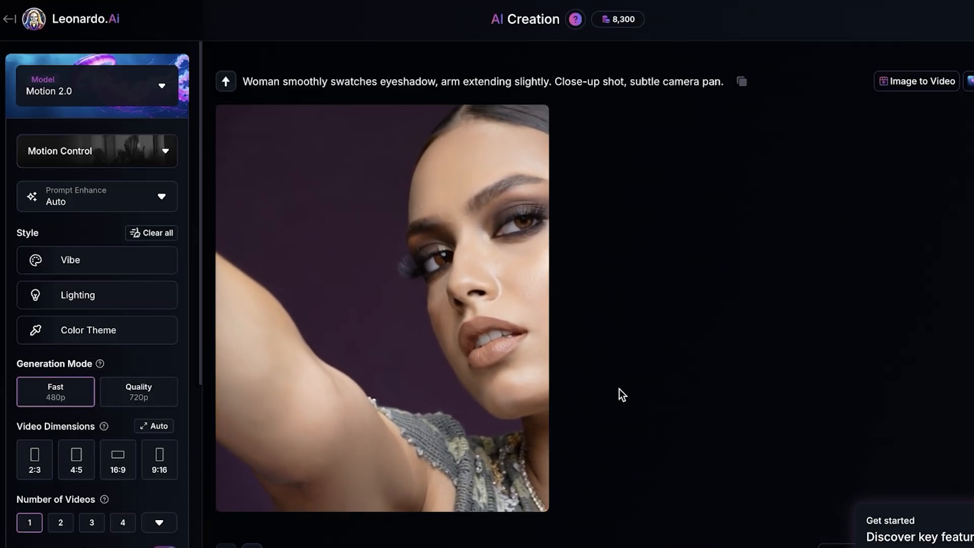
pyautogui.moveTo(485, 393)
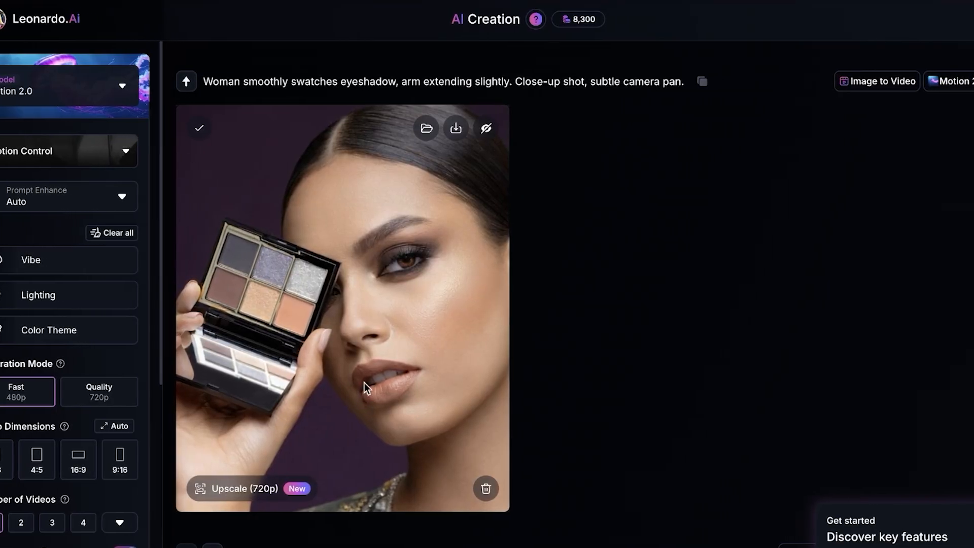
pyautogui.click(469, 409)
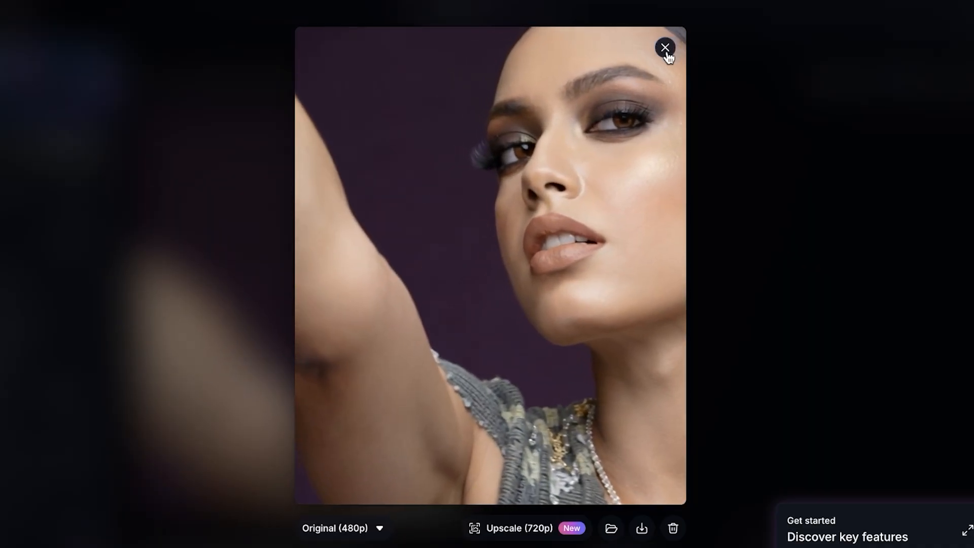
pyautogui.click(665, 49)
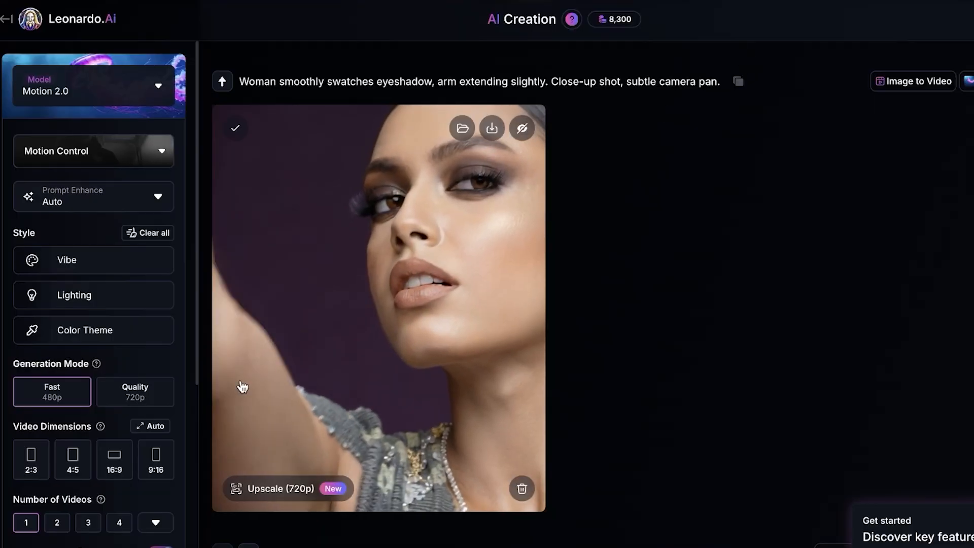
# Examine the camera wording in the enhanced prompt, replay the swatch video enlarged and return to the creation page.
pyautogui.scroll(3, 354, 296)
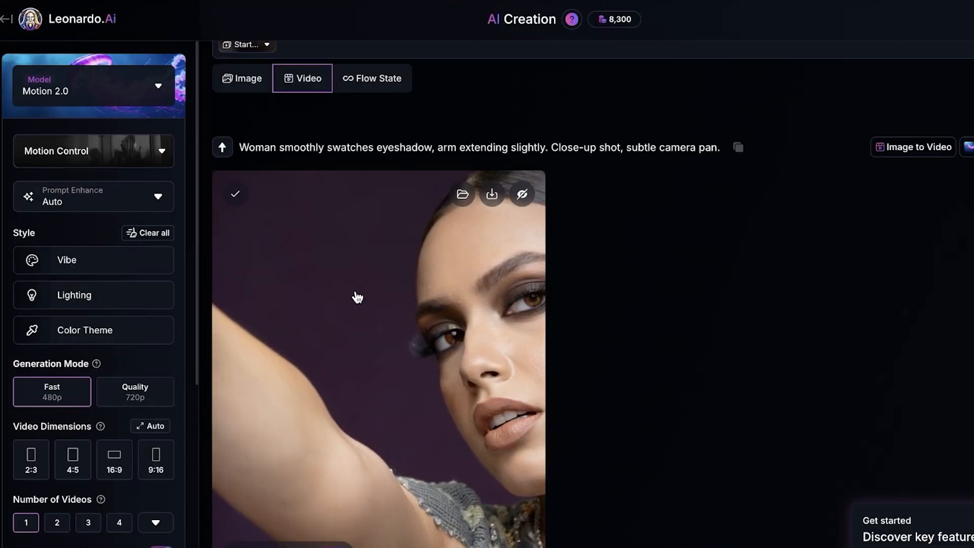
pyautogui.moveTo(551, 244); pyautogui.dragTo(710, 246)
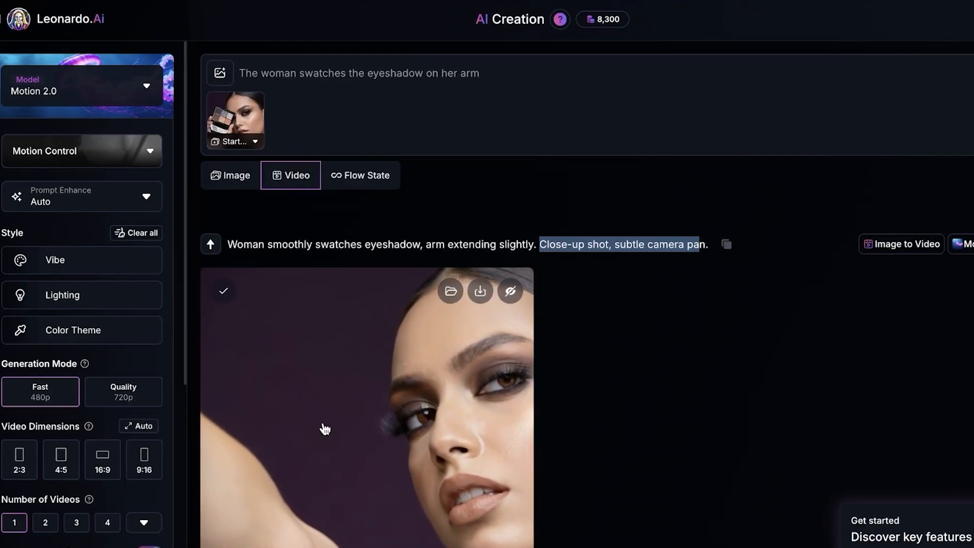
pyautogui.click(325, 429)
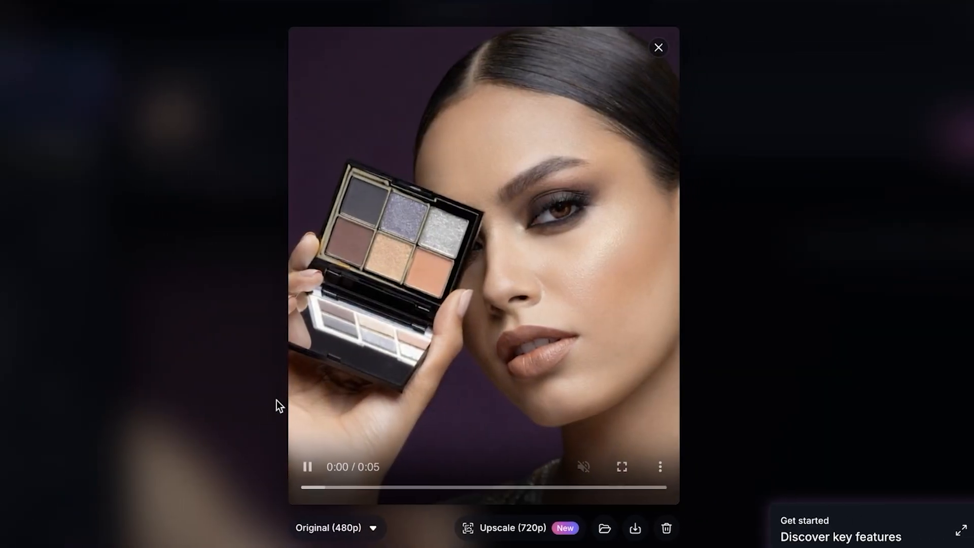
pyautogui.click(286, 469)
pyautogui.click(854, 406)
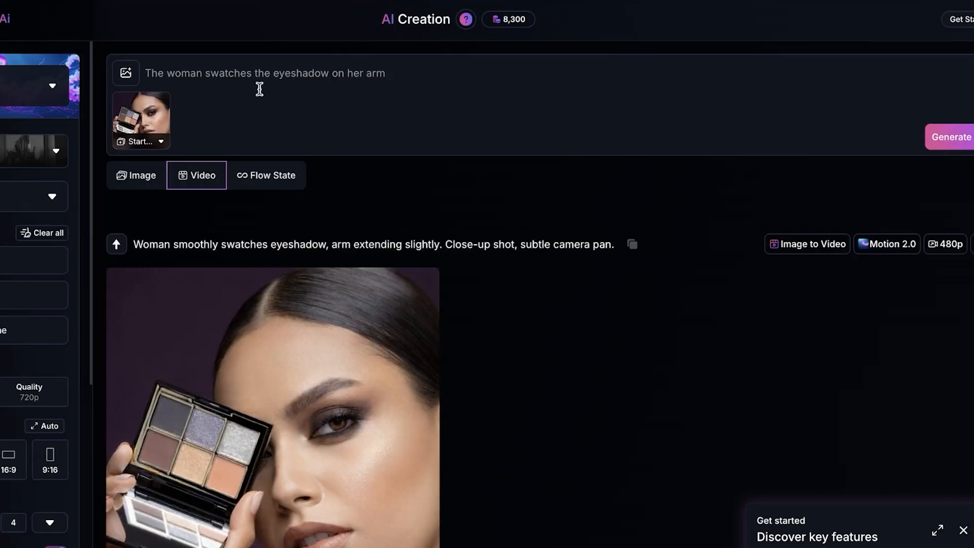
# Generate a video with the prompt "The woman applies the eyeshadow to her lid. the camera pans out to a wide angle shot. a studio environment.".
pyautogui.moveTo(385, 73); pyautogui.dragTo(206, 76)
pyautogui.write('a')
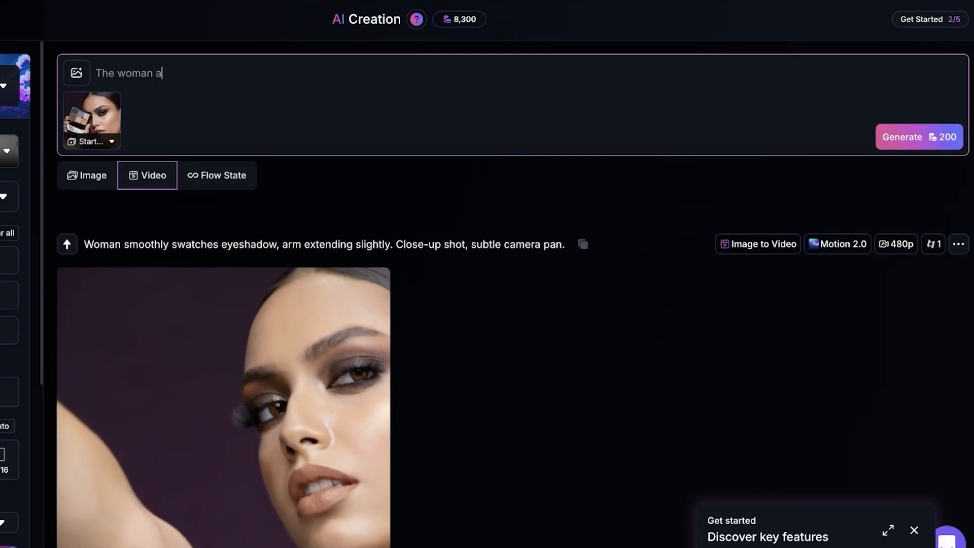
pyautogui.write('pplies the syes')
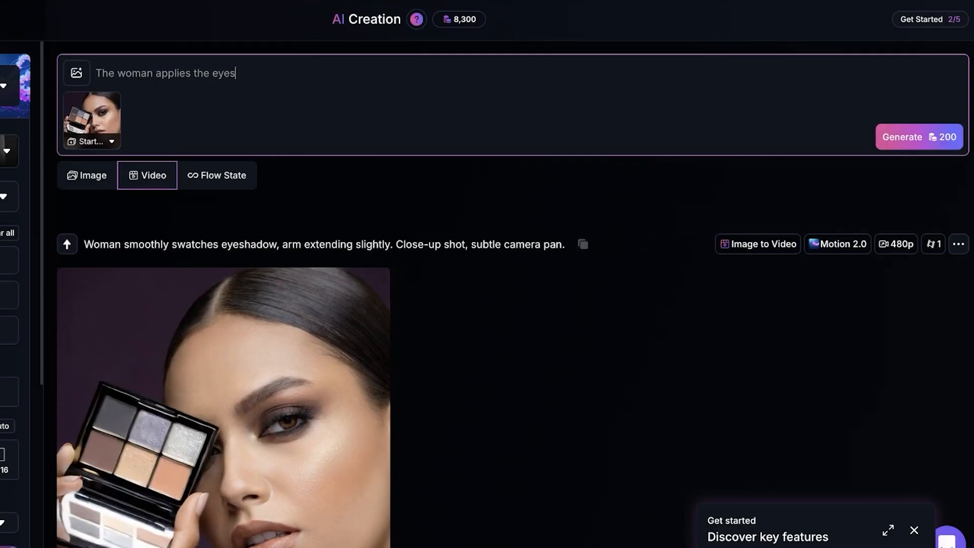
pyautogui.write('hadow to her lid. th')
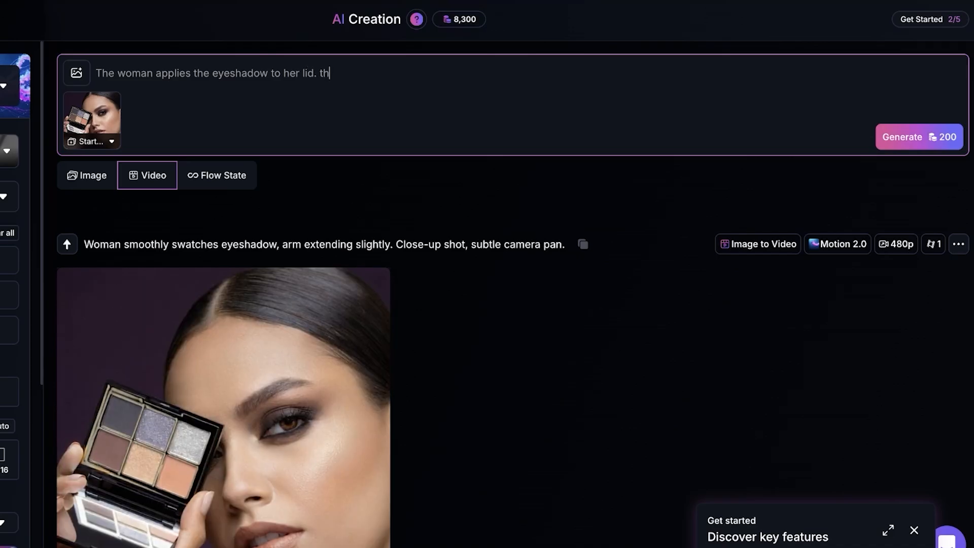
pyautogui.write('er')
pyautogui.press('BackSpace')
pyautogui.write('camera pan')
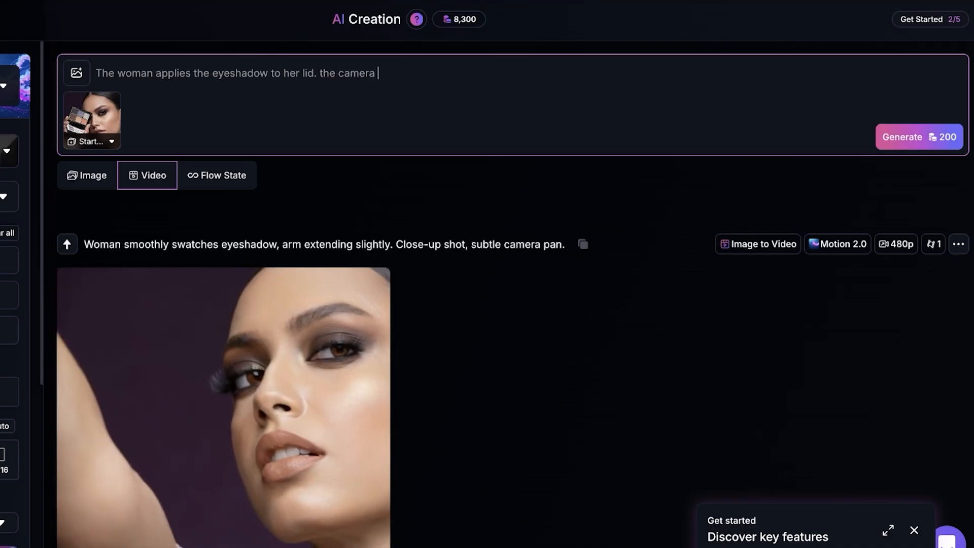
pyautogui.write('s out to ')
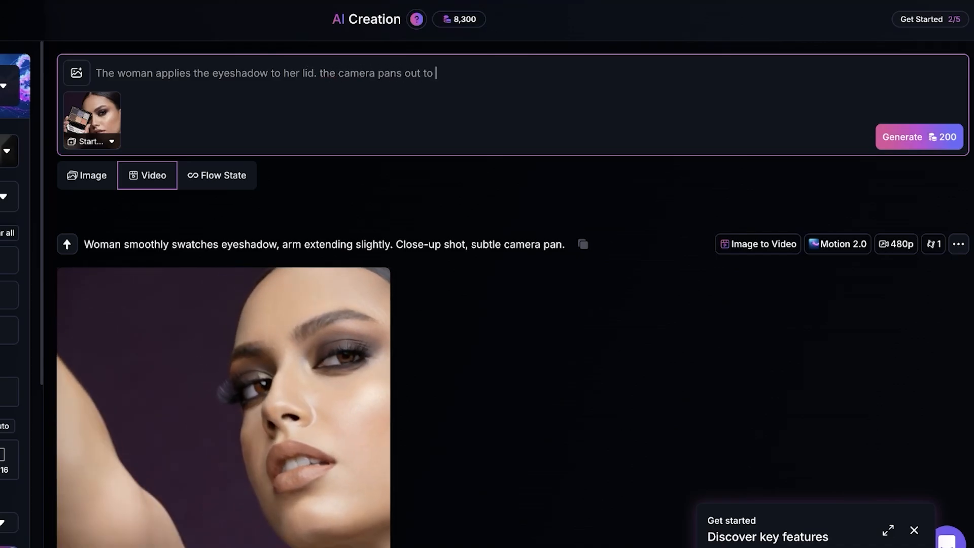
pyautogui.write('a wide angle s')
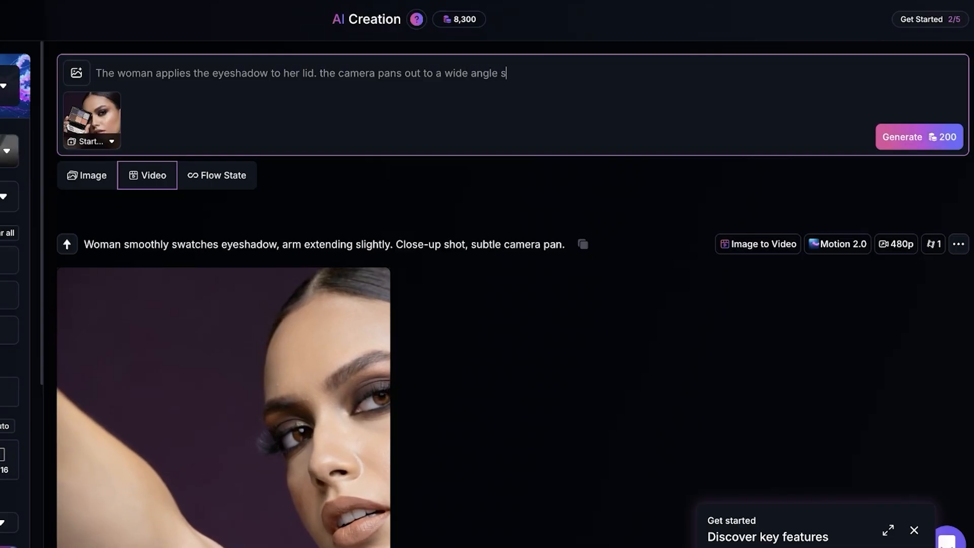
pyautogui.write('hot. a studio environment.')
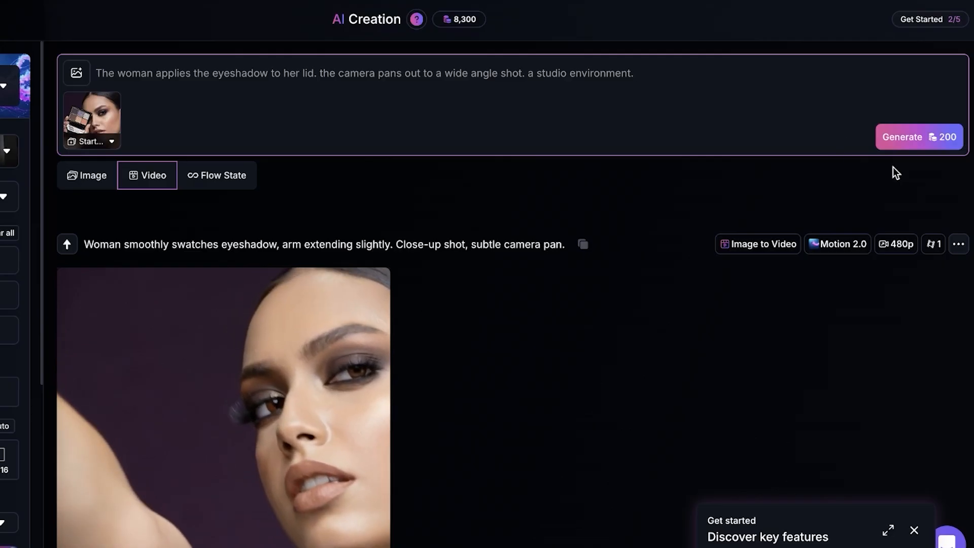
pyautogui.click(915, 142)
pyautogui.scroll(-10, 336, 284)
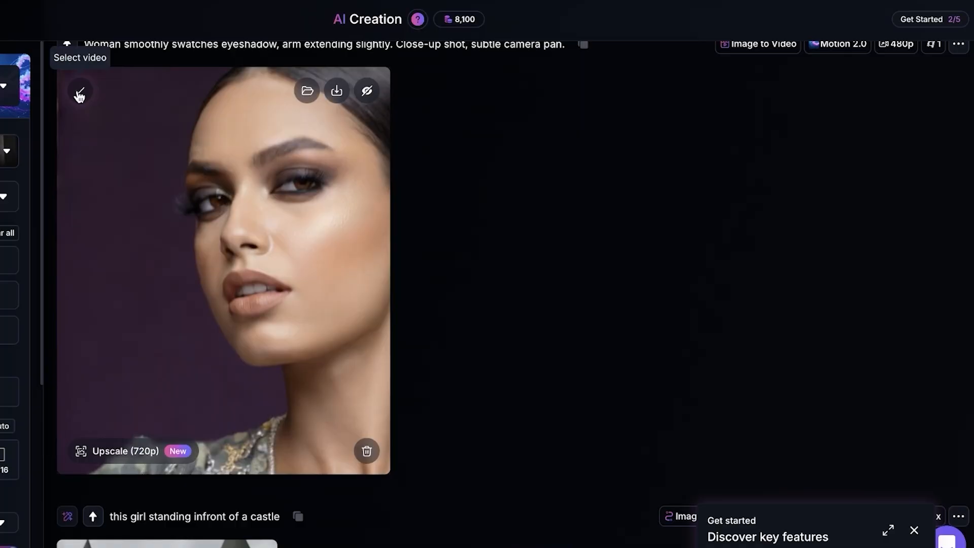
pyautogui.click(80, 90)
pyautogui.click(80, 90)
pyautogui.scroll(10, 186, 359)
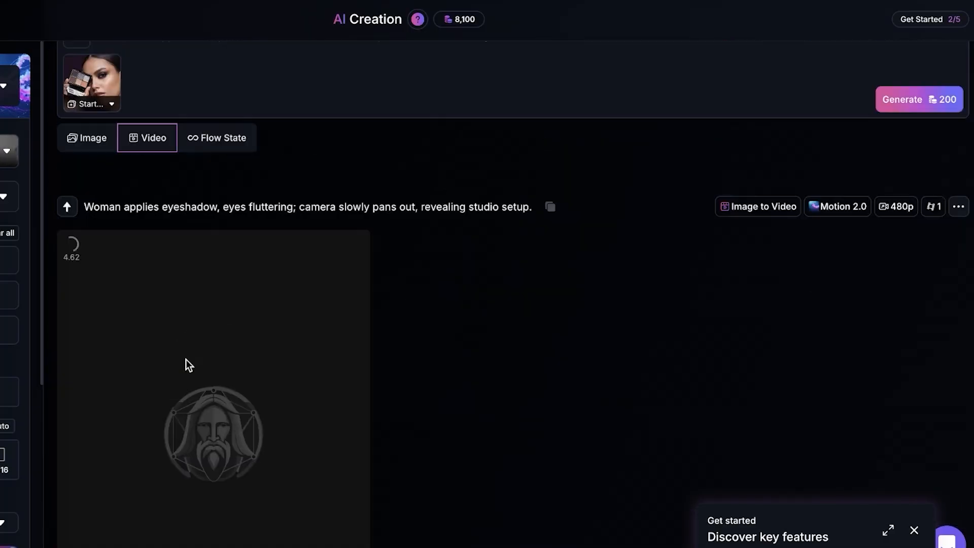
pyautogui.scroll(-3, 224, 366)
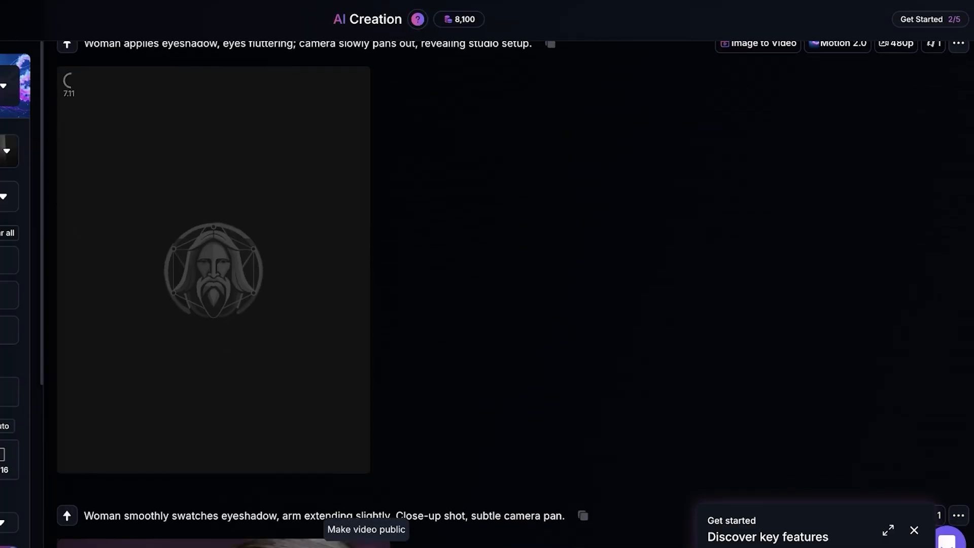
# Review the new eyeshadow application video in the results and in the enlarged preview, closing the preview when done.
pyautogui.scroll(1, 423, 476)
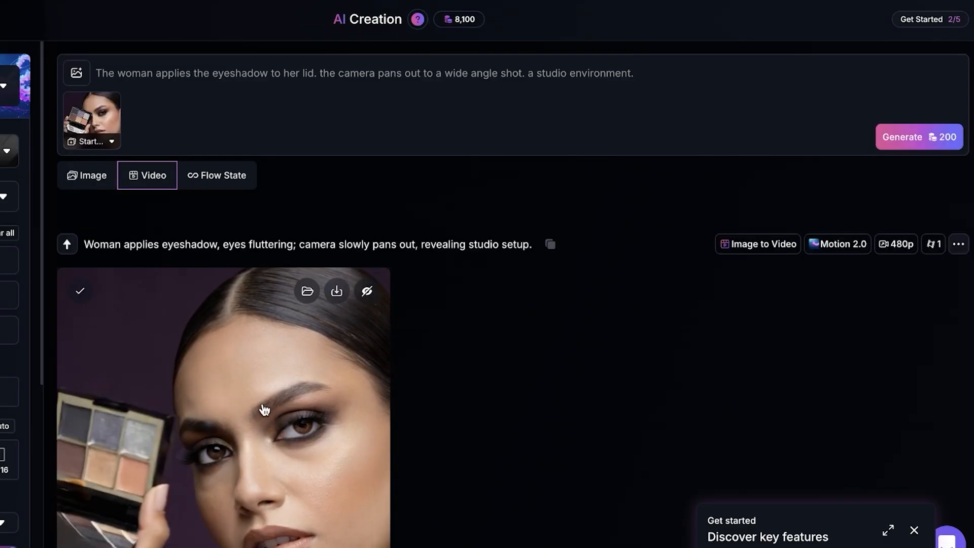
pyautogui.scroll(-1, 263, 408)
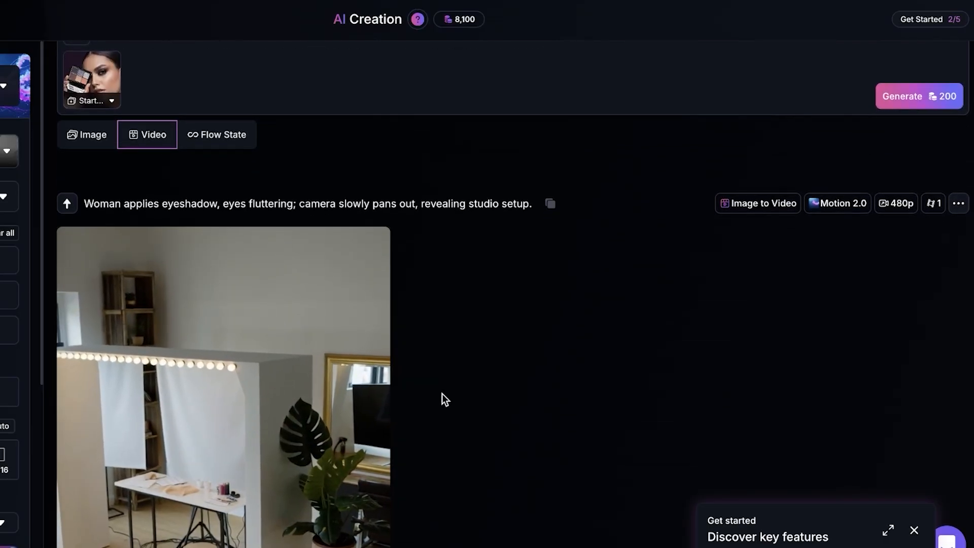
pyautogui.scroll(-3, 442, 393)
pyautogui.moveTo(298, 370)
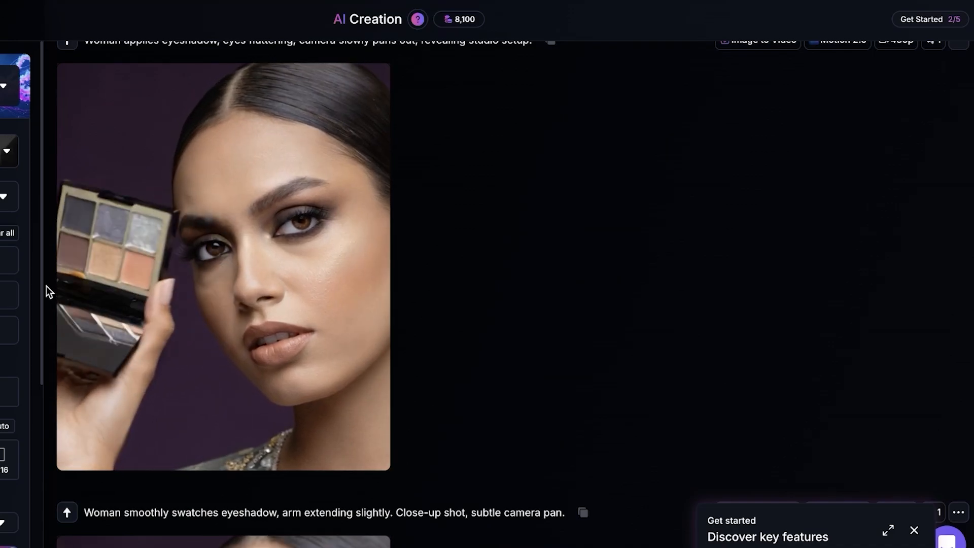
pyautogui.click(271, 269)
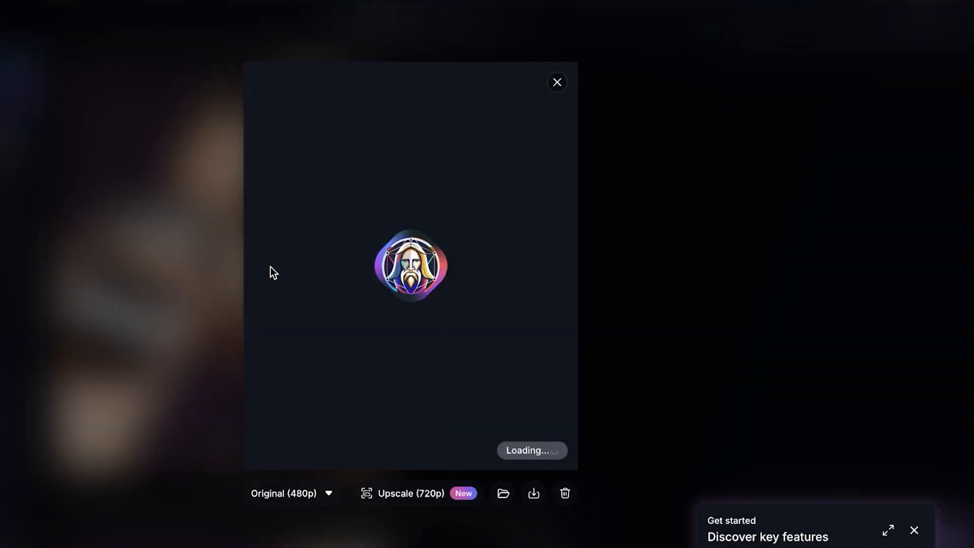
pyautogui.click(585, 48)
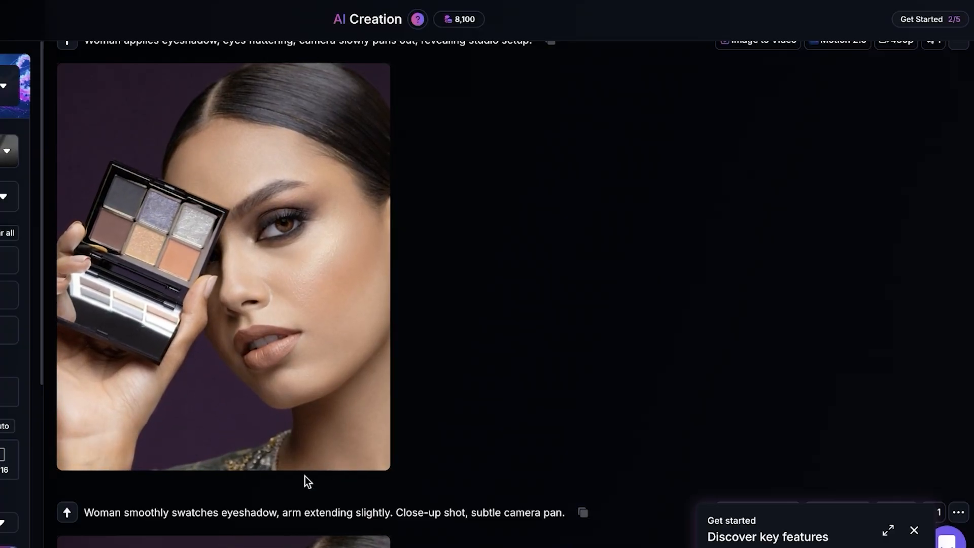
# Switch the video generation model to Veo 3 and close the model selection.
pyautogui.scroll(1, 397, 422)
pyautogui.scroll(3, 398, 441)
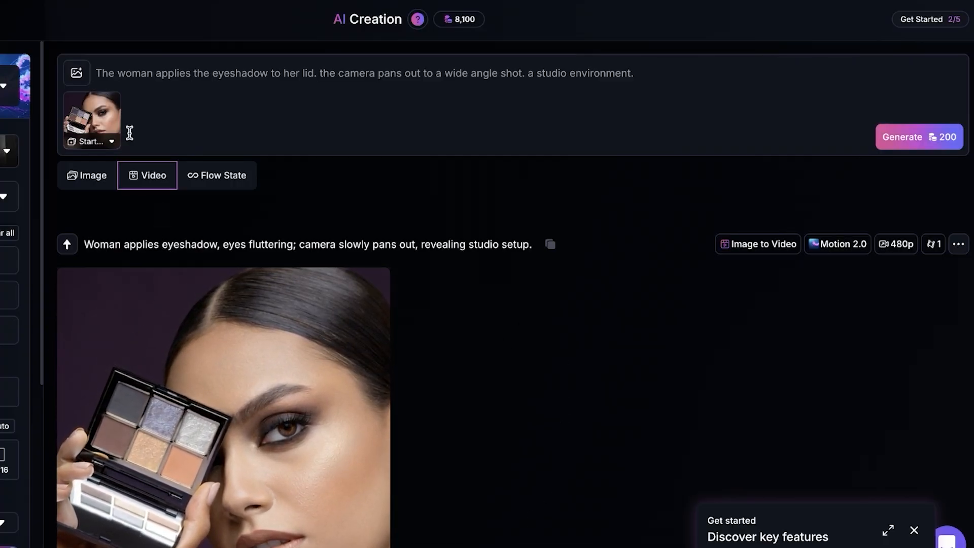
pyautogui.click(3, 86)
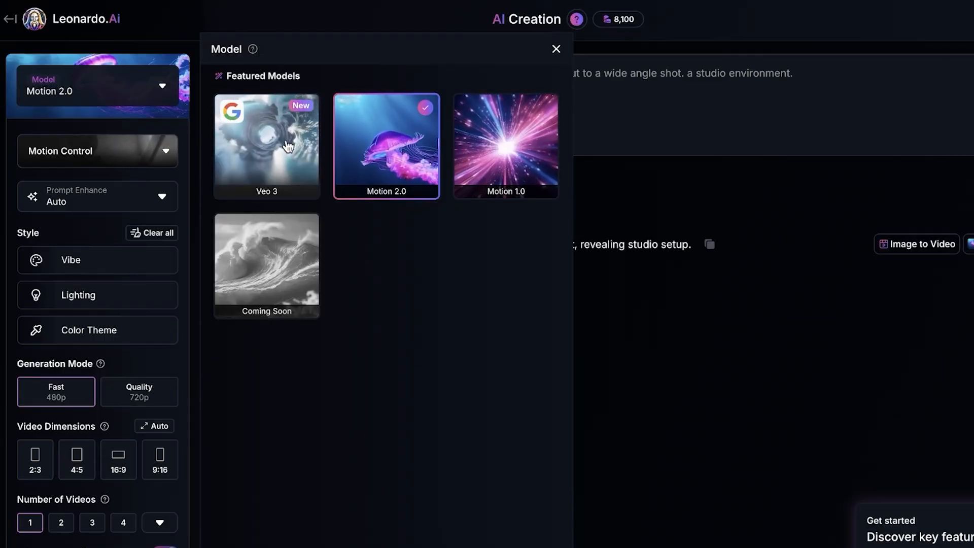
pyautogui.click(273, 183)
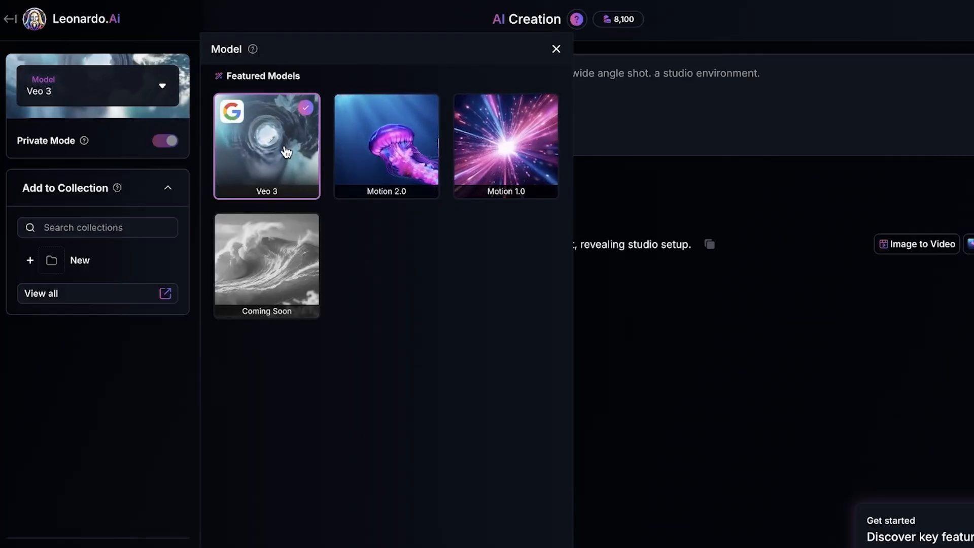
pyautogui.click(740, 383)
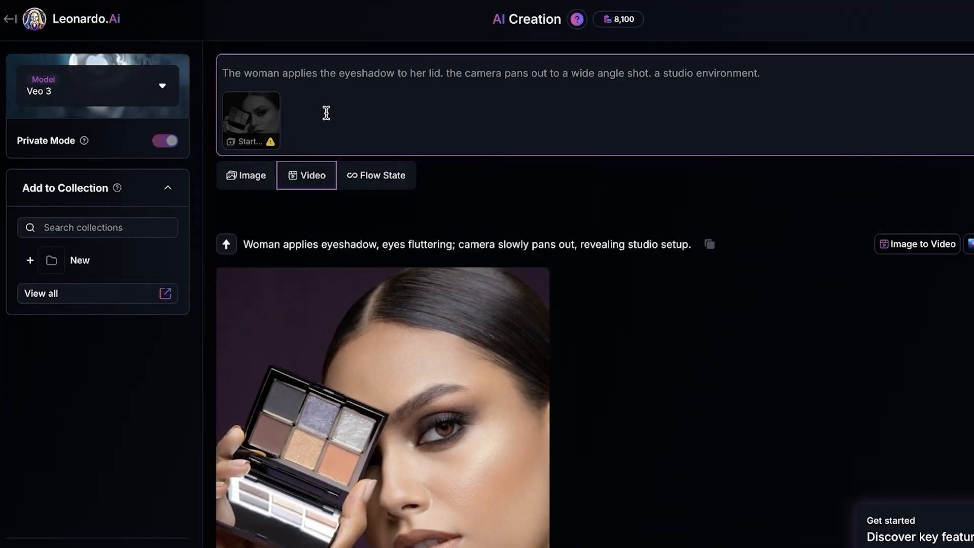
# Remove the makeup photo used as the start frame and clear the prompt text.
pyautogui.click(269, 102)
pyautogui.click(804, 69)
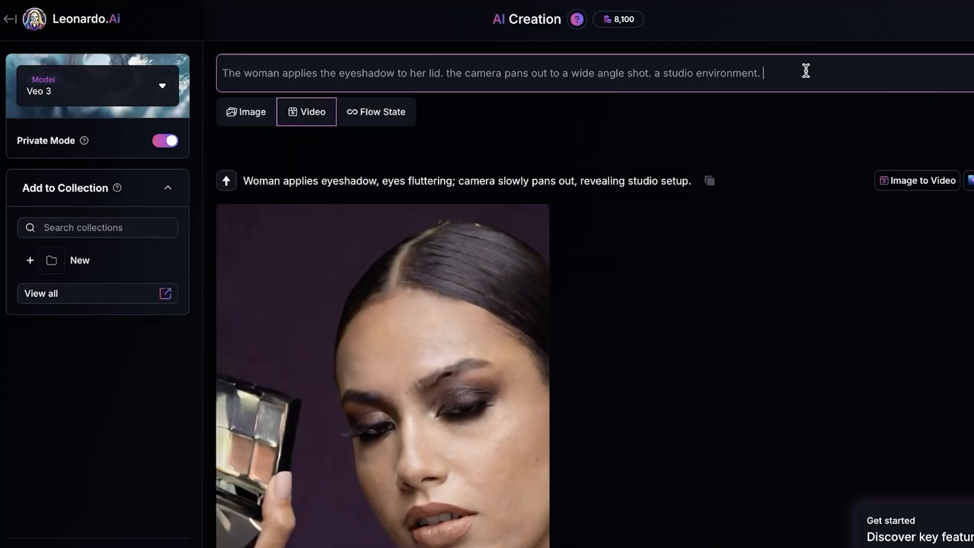
pyautogui.hotkey('ctrl', 'a')
pyautogui.press('BackSpace')
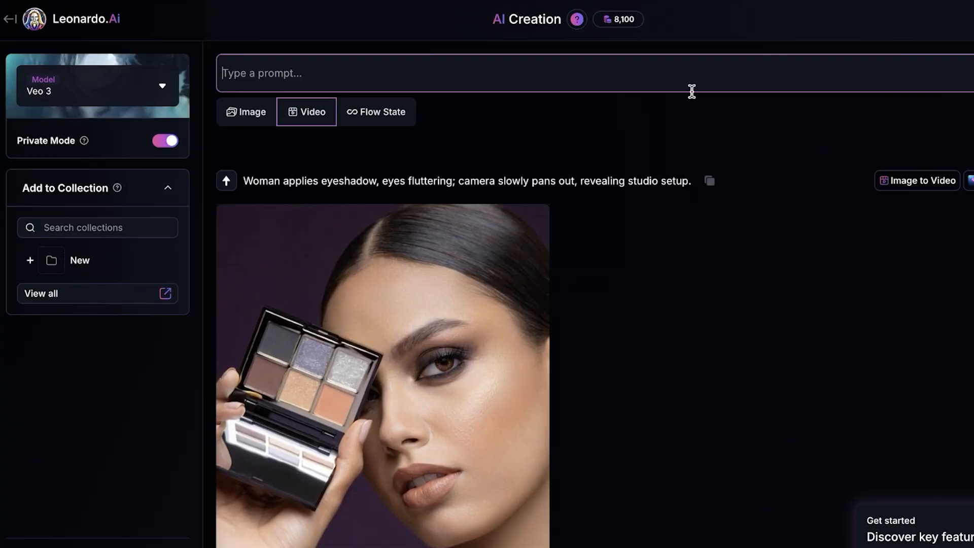
# Turn off Private Mode and set the video generation model to Motion 2.0.
pyautogui.click(160, 142)
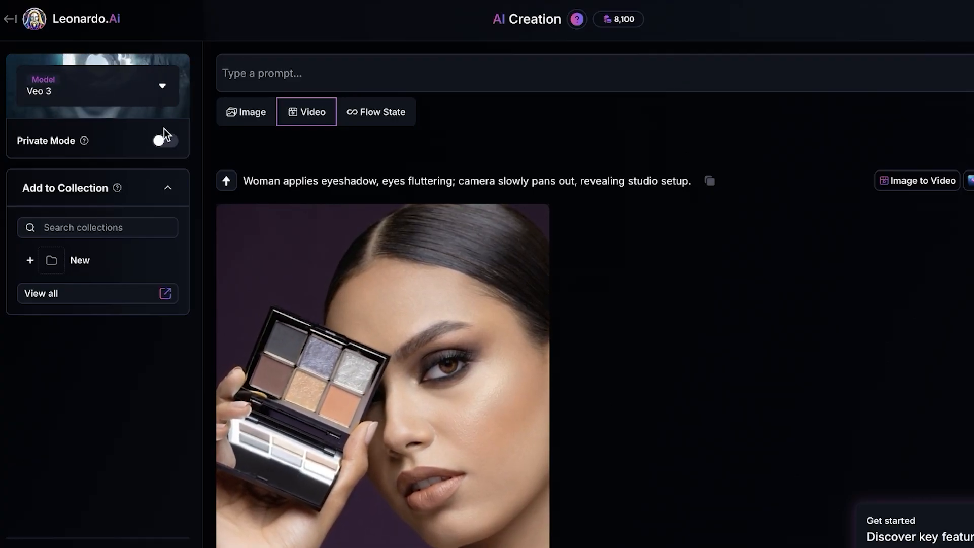
pyautogui.click(634, 76)
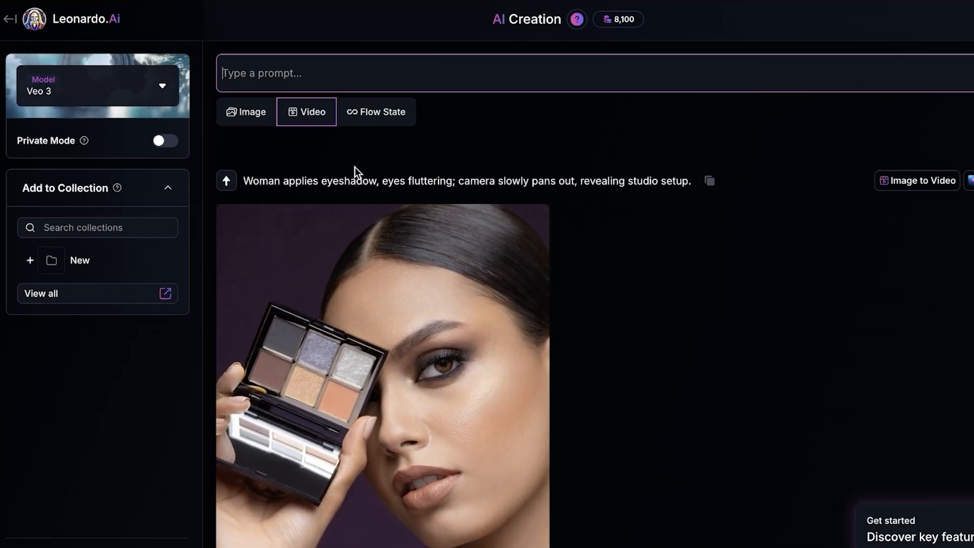
pyautogui.click(149, 86)
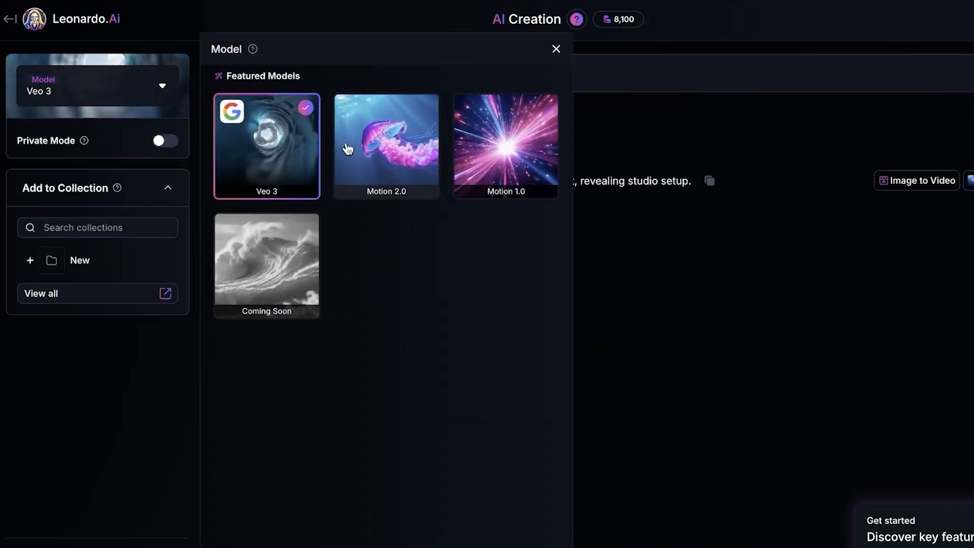
pyautogui.click(394, 144)
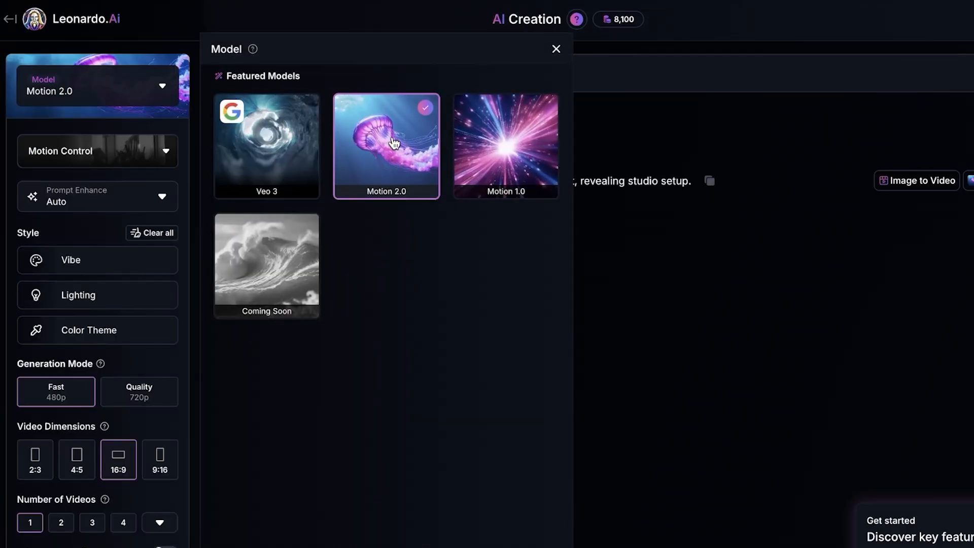
pyautogui.click(501, 155)
pyautogui.click(419, 159)
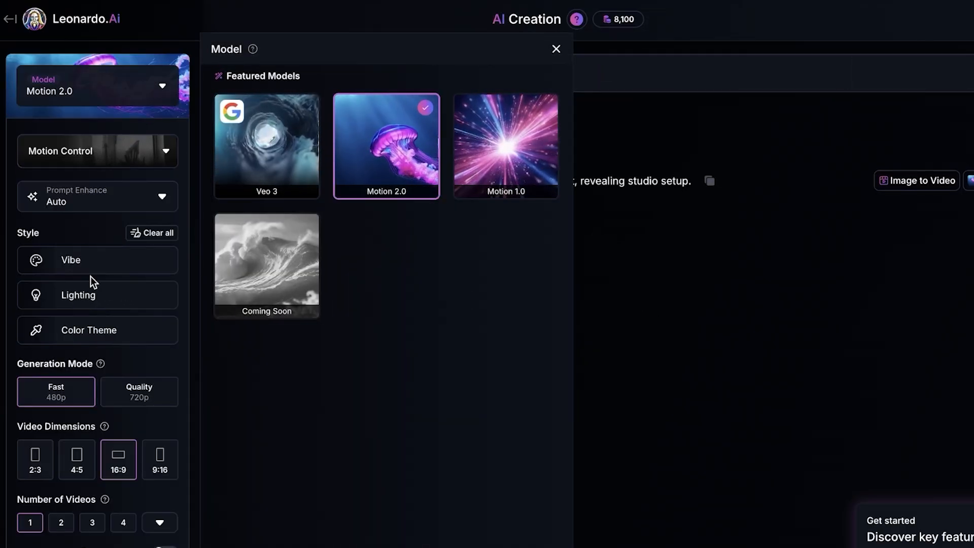
pyautogui.click(634, 333)
# Open the start frame image selection and browse your own generated images.
pyautogui.click(236, 73)
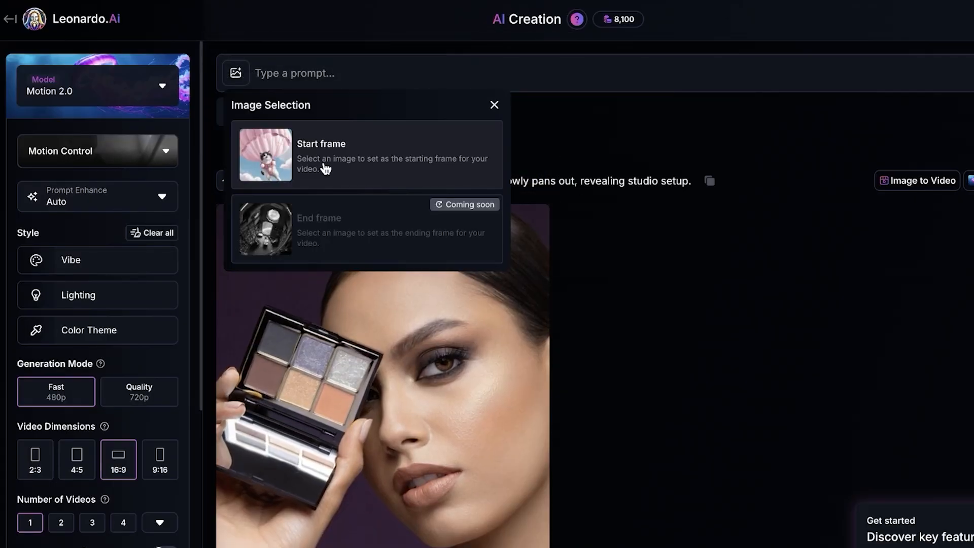
pyautogui.click(322, 163)
pyautogui.click(525, 196)
pyautogui.click(525, 197)
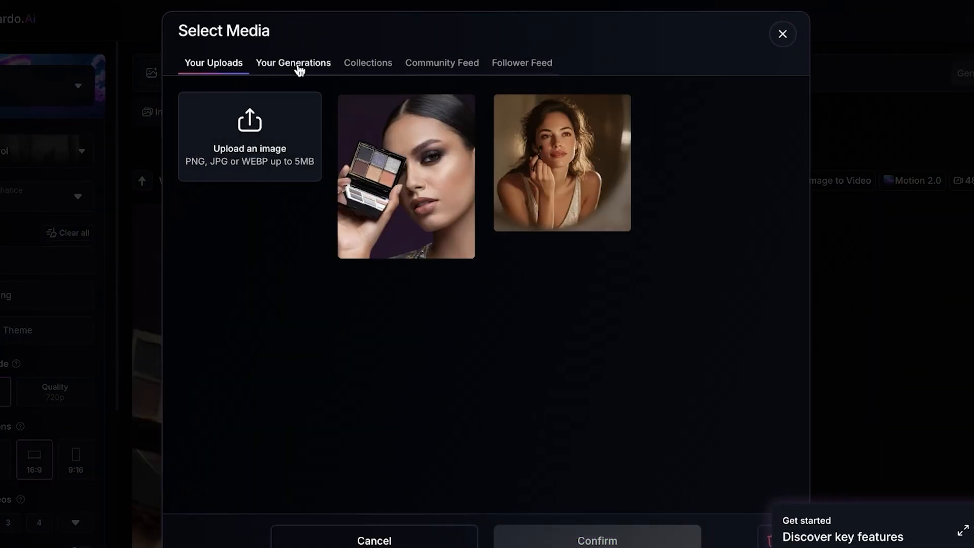
pyautogui.click(298, 64)
pyautogui.scroll(-2, 269, 325)
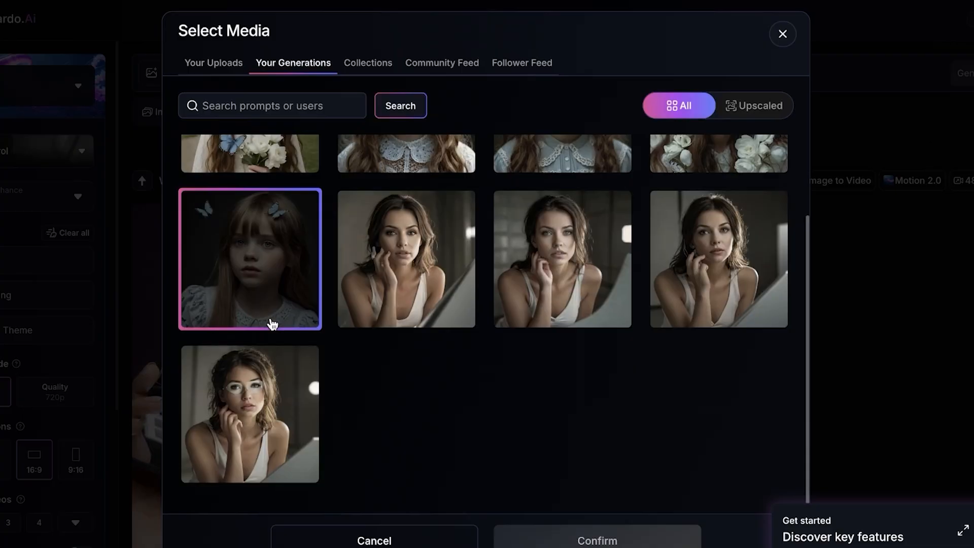
pyautogui.scroll(2, 591, 486)
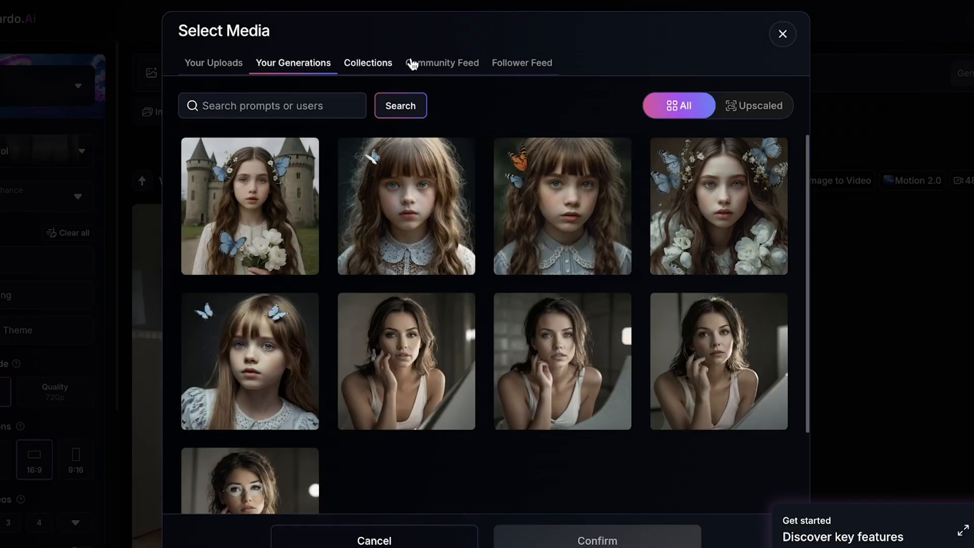
# Set the Community Feed image of the long-haired woman in a black top as the video's start frame.
pyautogui.click(441, 63)
pyautogui.scroll(-5, 406, 243)
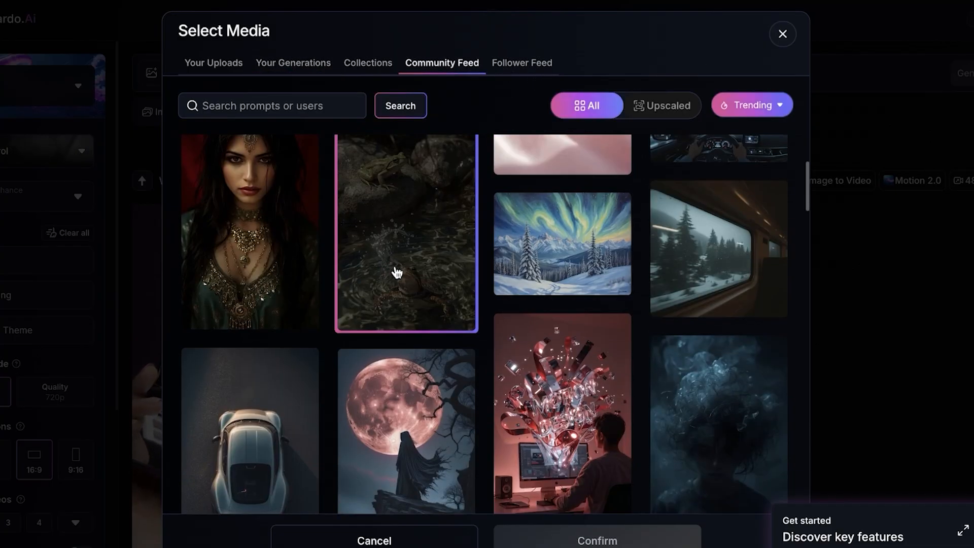
pyautogui.scroll(-10, 650, 325)
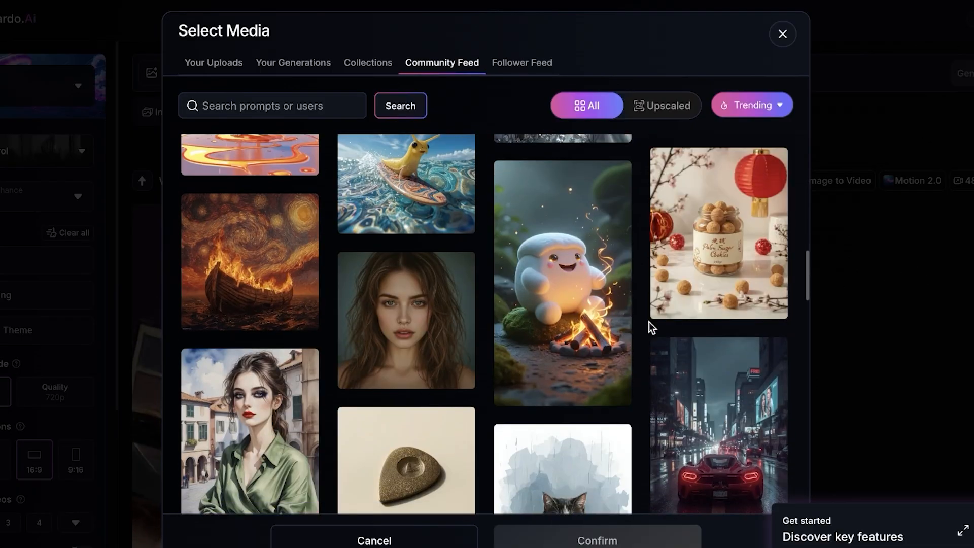
pyautogui.scroll(3, 652, 324)
pyautogui.click(411, 188)
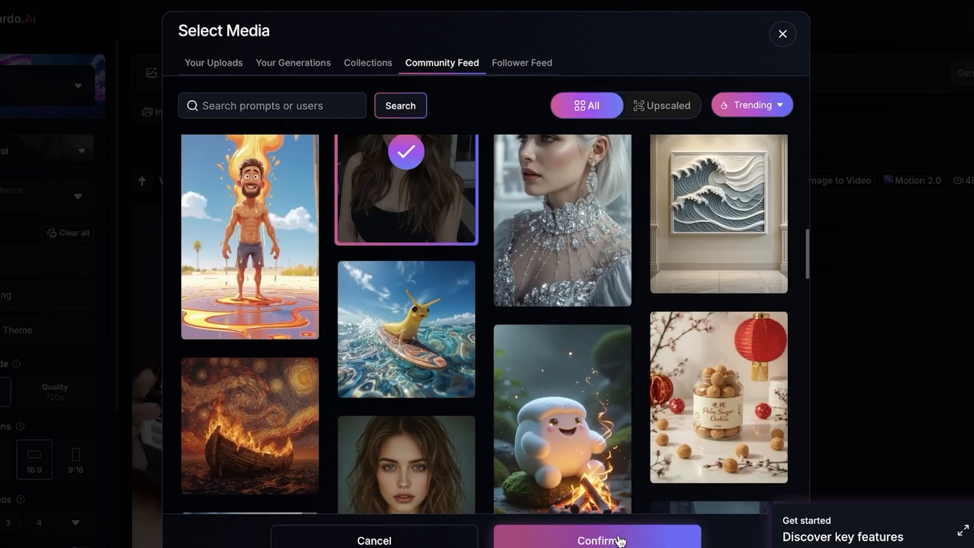
pyautogui.click(618, 541)
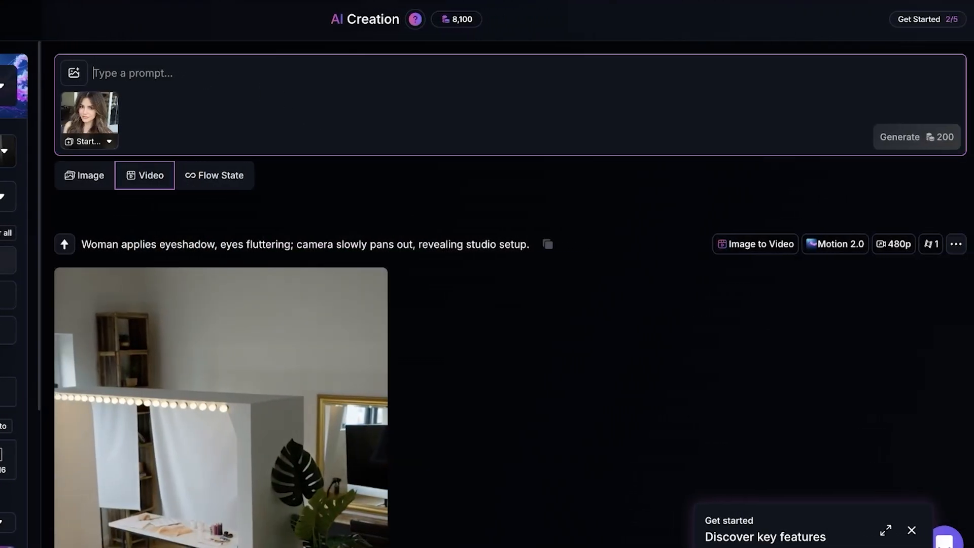
# Generate a video with the prompt "the woman move her hair".
pyautogui.write('the w')
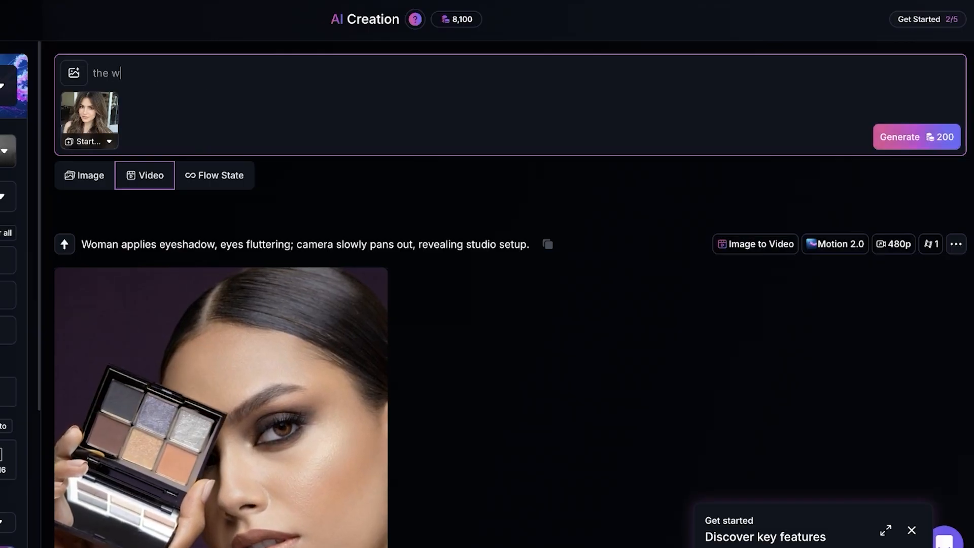
pyautogui.write('oman move her hair')
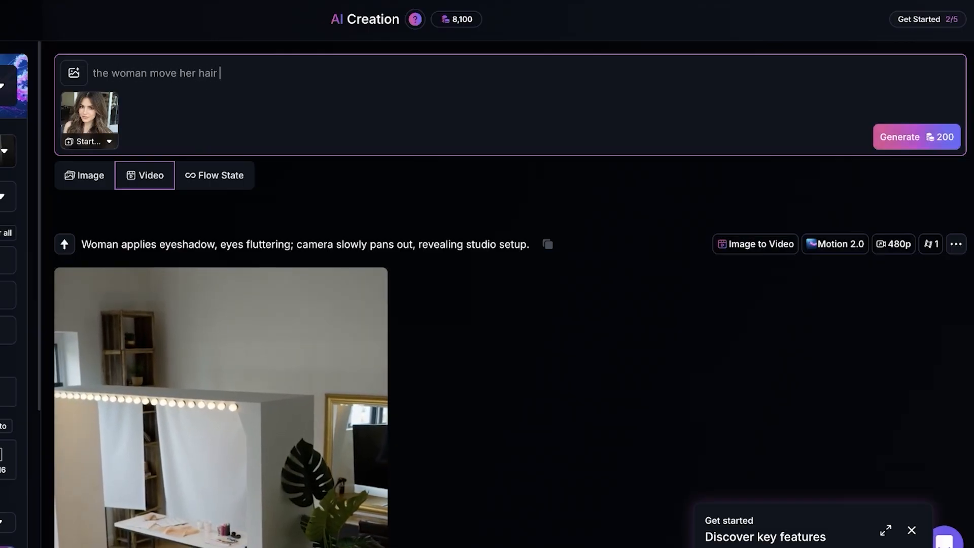
pyautogui.press('Return')
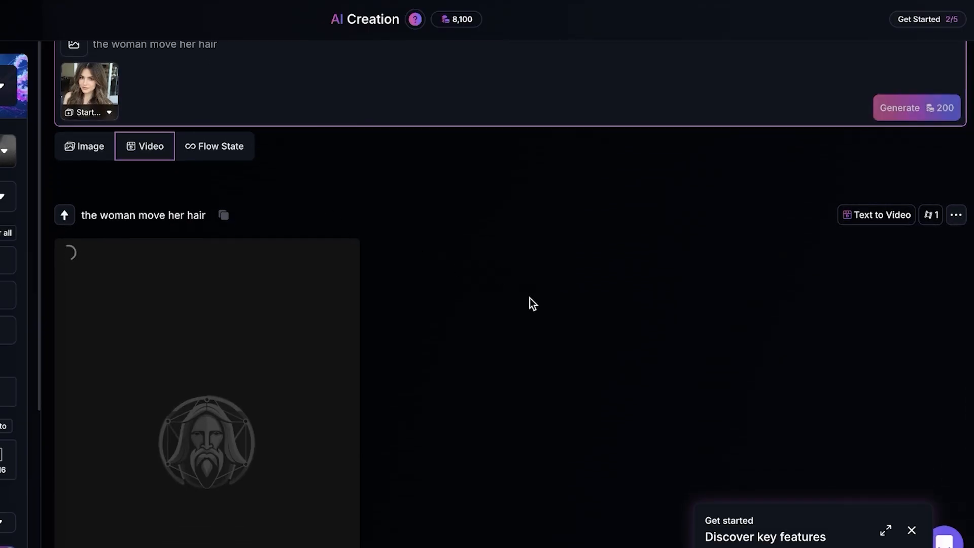
# Examine the action and camera wording in the enhanced prompt and look through the Prompt Enhance options.
pyautogui.scroll(-5, 529, 298)
pyautogui.scroll(4, 529, 303)
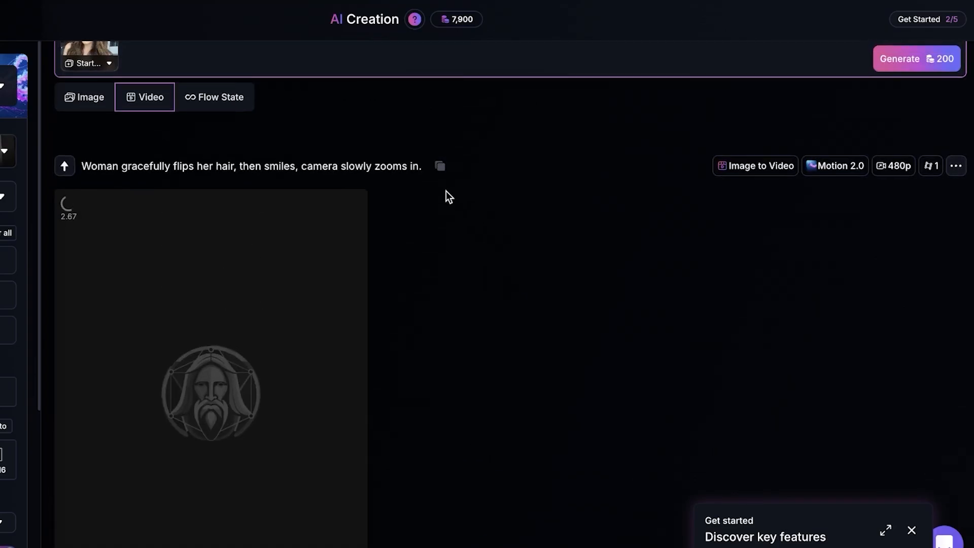
pyautogui.scroll(-1, 437, 194)
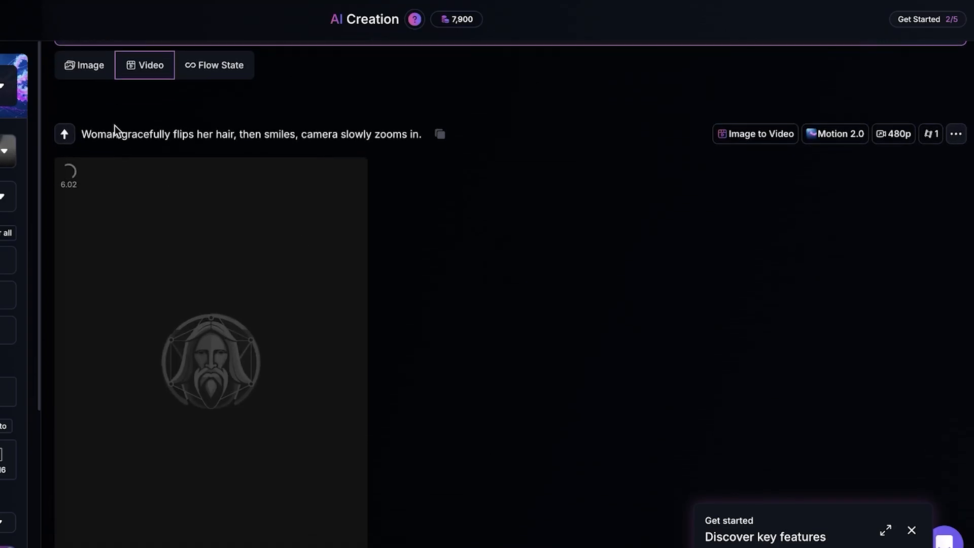
pyautogui.moveTo(114, 133); pyautogui.dragTo(331, 129)
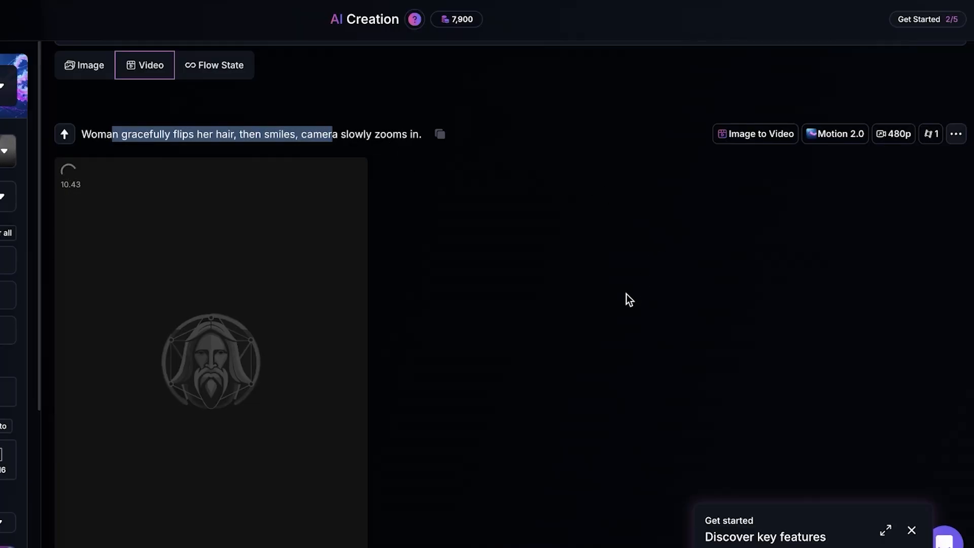
pyautogui.scroll(1, 359, 148)
pyautogui.moveTo(417, 160); pyautogui.dragTo(414, 164)
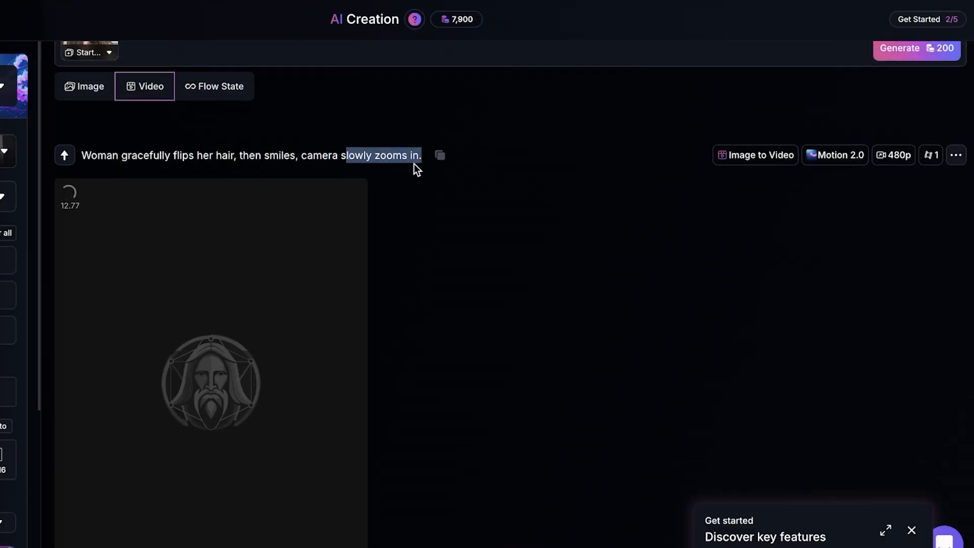
pyautogui.click(50, 203)
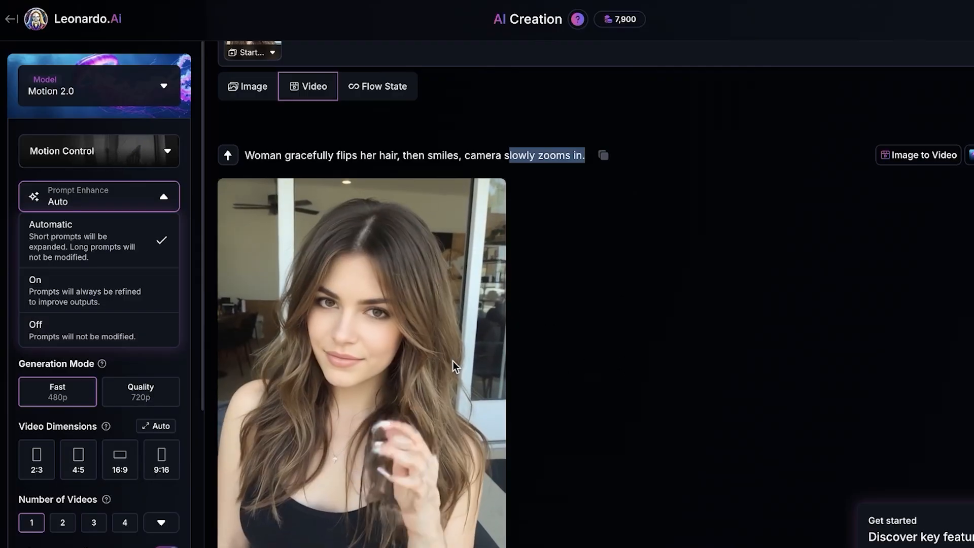
pyautogui.click(737, 350)
# Review the hair flip video in the results and in the enlarged preview, closing the preview when done.
pyautogui.scroll(-1, 552, 381)
pyautogui.scroll(-1, 373, 399)
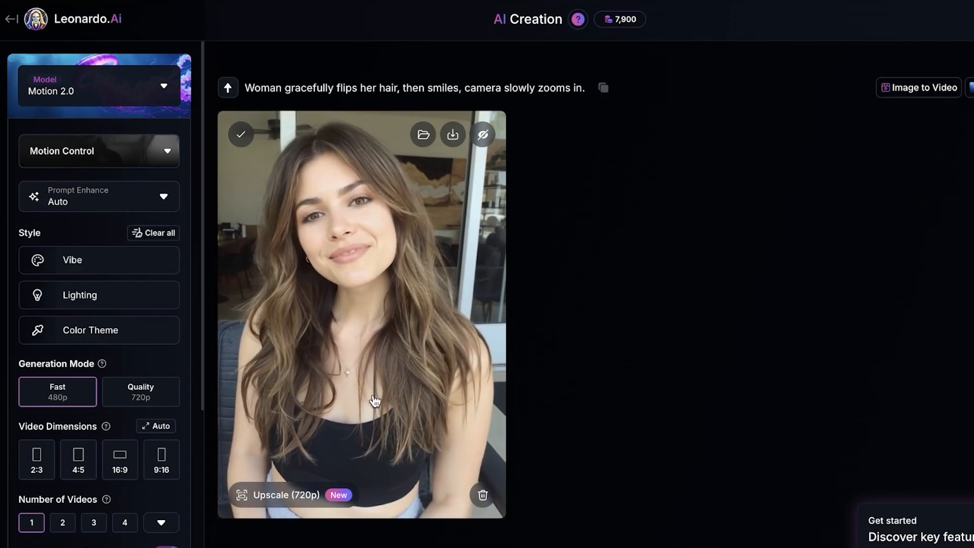
pyautogui.click(385, 322)
pyautogui.click(662, 49)
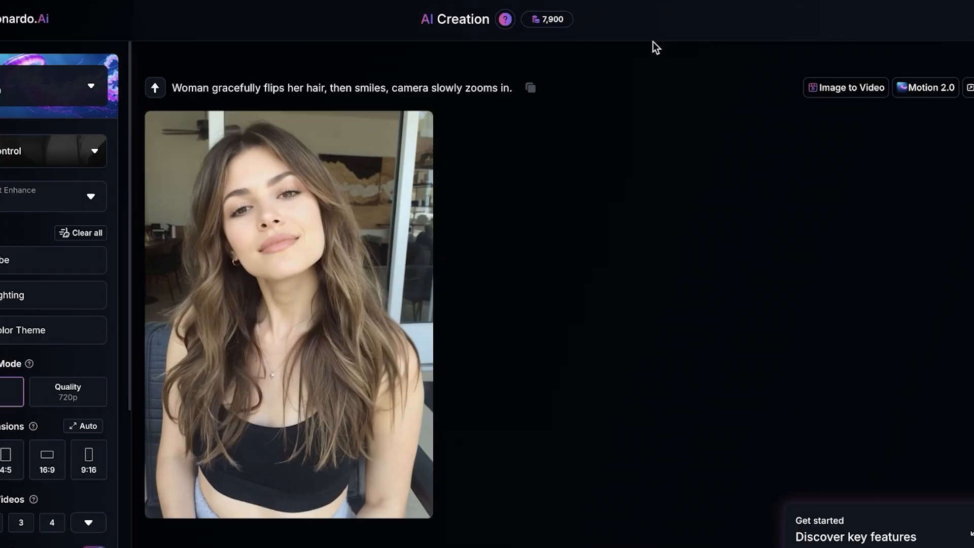
pyautogui.scroll(1, 373, 257)
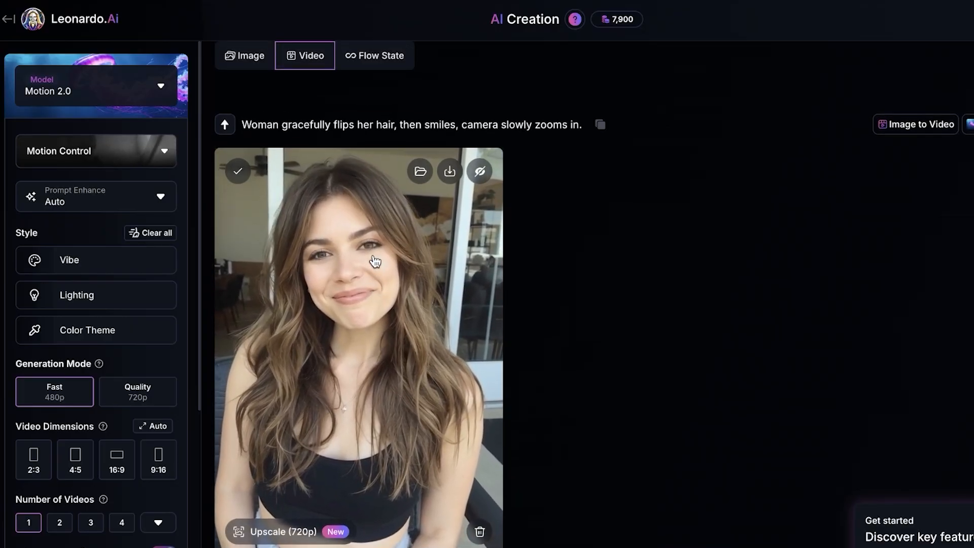
pyautogui.scroll(-1, 376, 261)
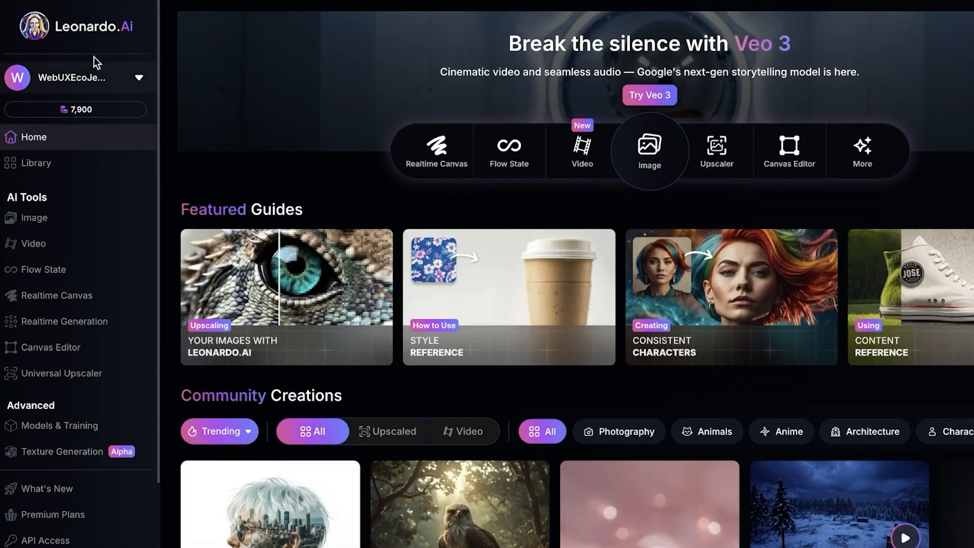
# Open the token and subscription page from the home page and examine the monthly plans.
pyautogui.click(86, 76)
pyautogui.click(77, 118)
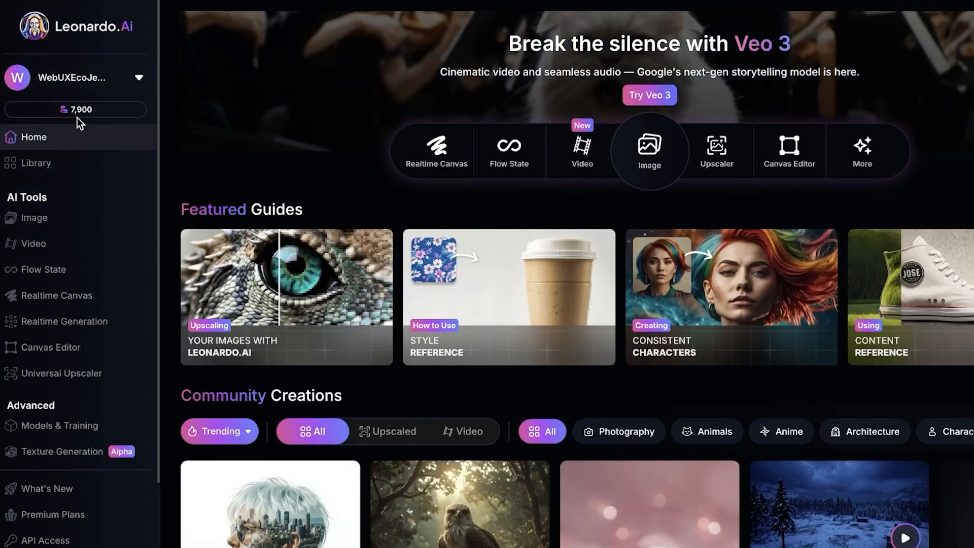
pyautogui.scroll(-3, 160, 199)
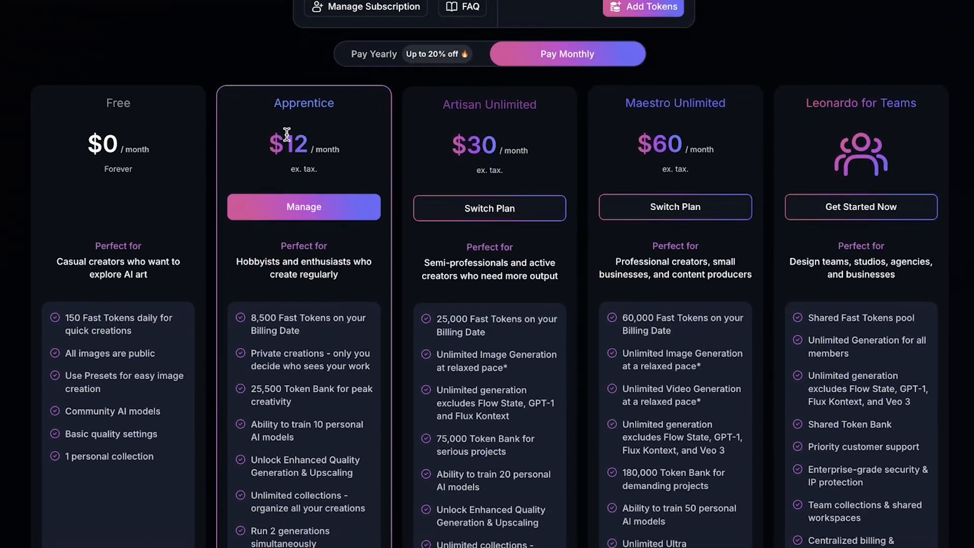